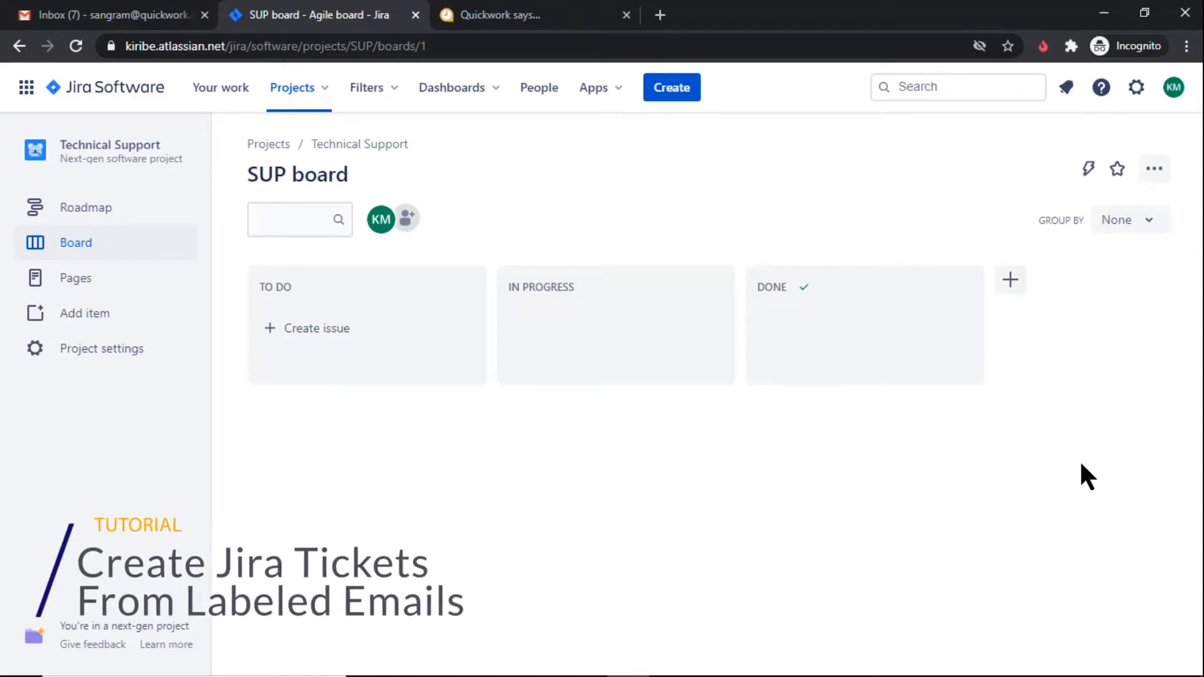
Open the Gmail 'Customer Query' email reporting that loading gets stuck while uploading data
{"action": "left_click", "coordinate": [141, 14]}
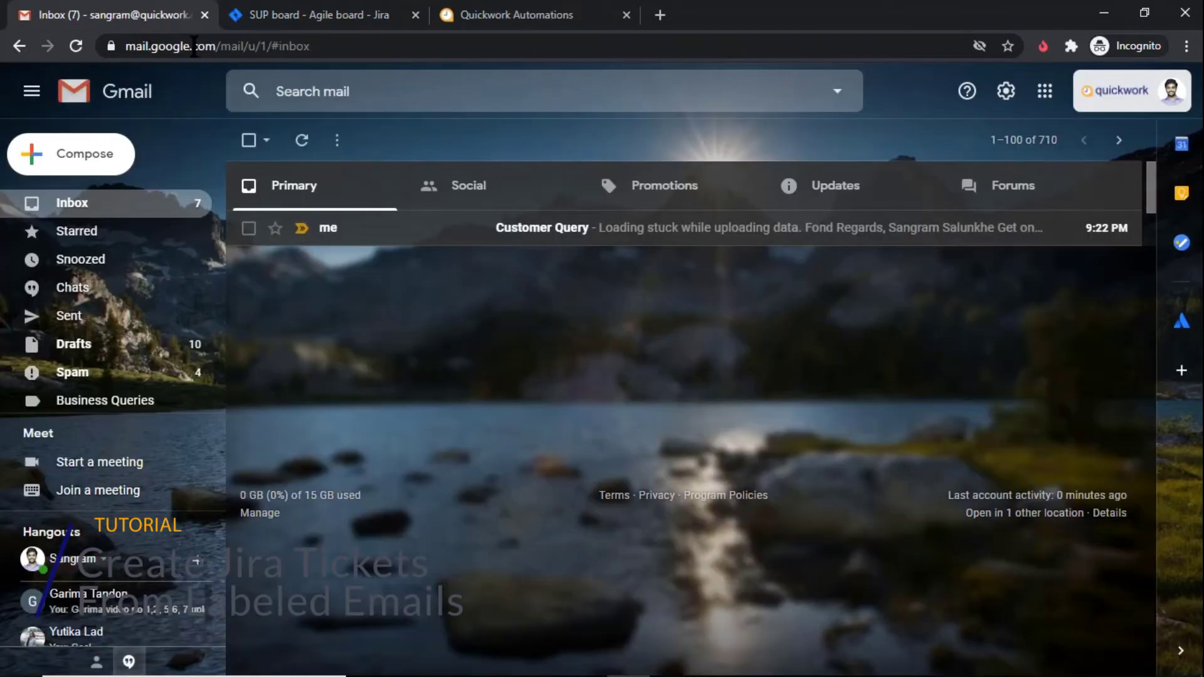
{"action": "left_click", "coordinate": [422, 229]}
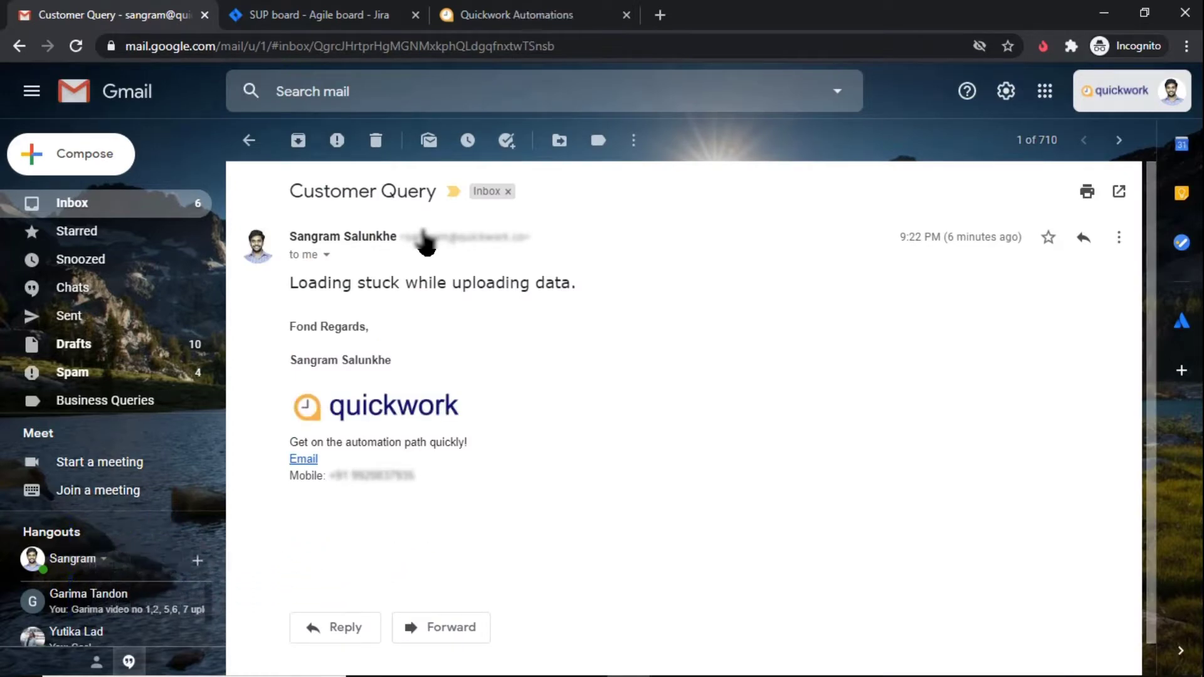
Create a new To Do issue on the SUP board with the summary 'Loading Stuck'
{"action": "left_click", "coordinate": [317, 14]}
{"action": "left_click", "coordinate": [316, 333]}
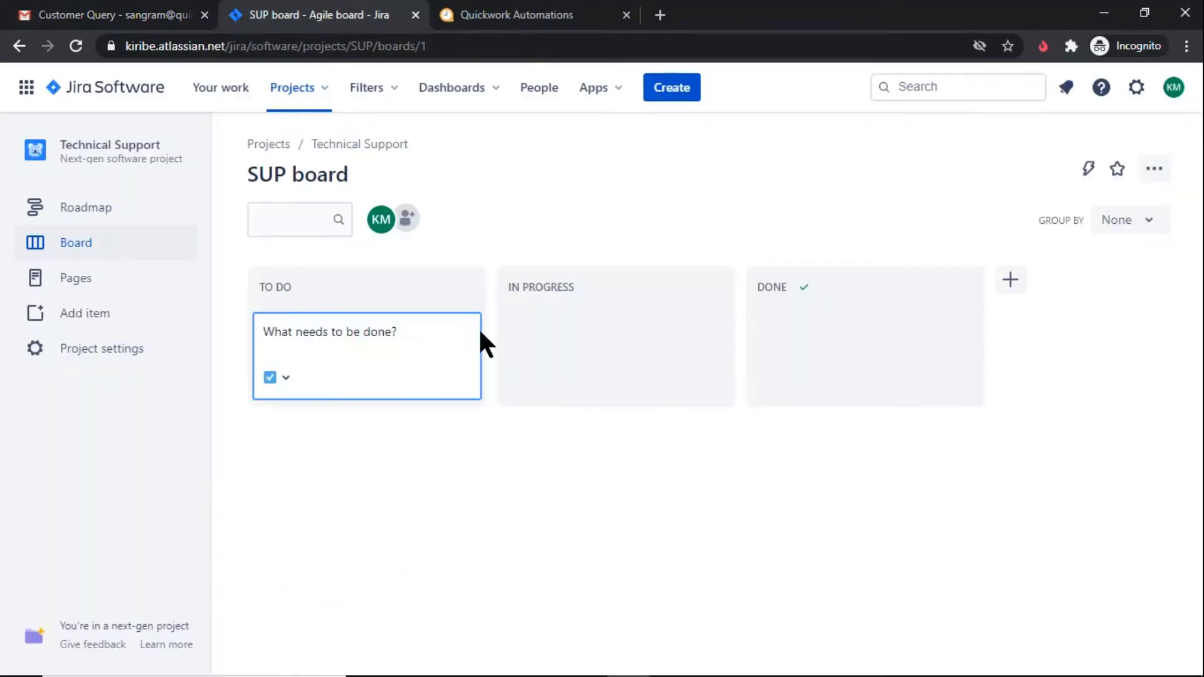
{"action": "type", "text": "Loading Stuck"}
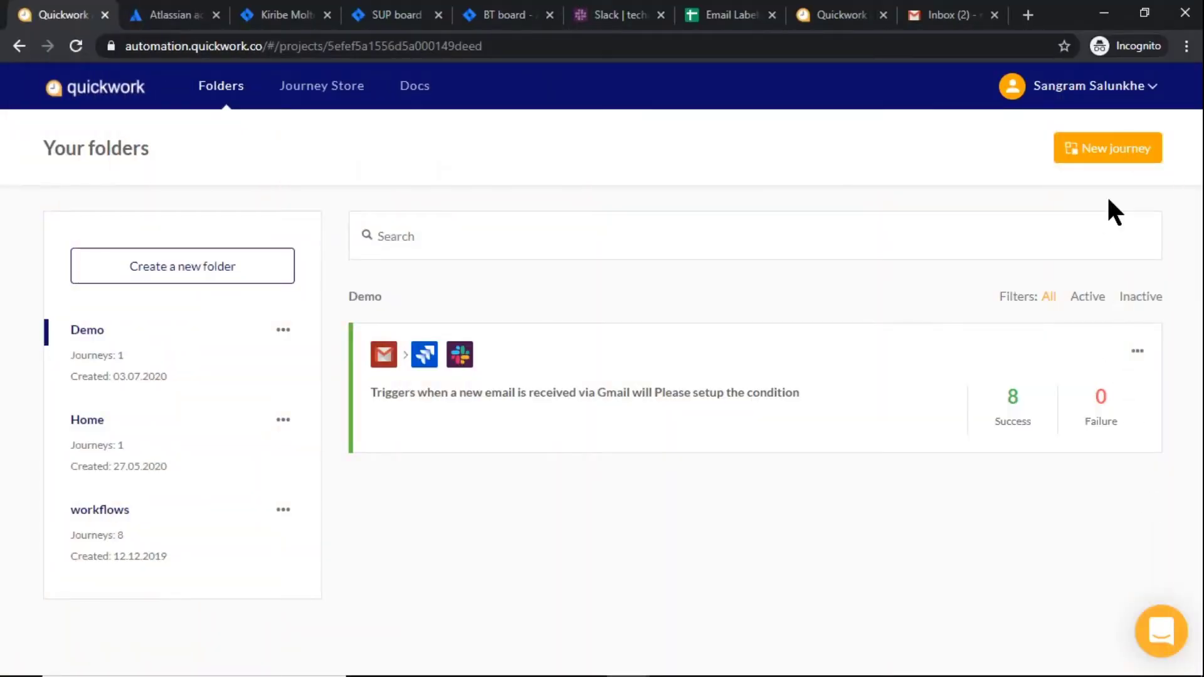
Start a new journey with a Gmail 'Get email' trigger
{"action": "left_click", "coordinate": [1105, 156]}
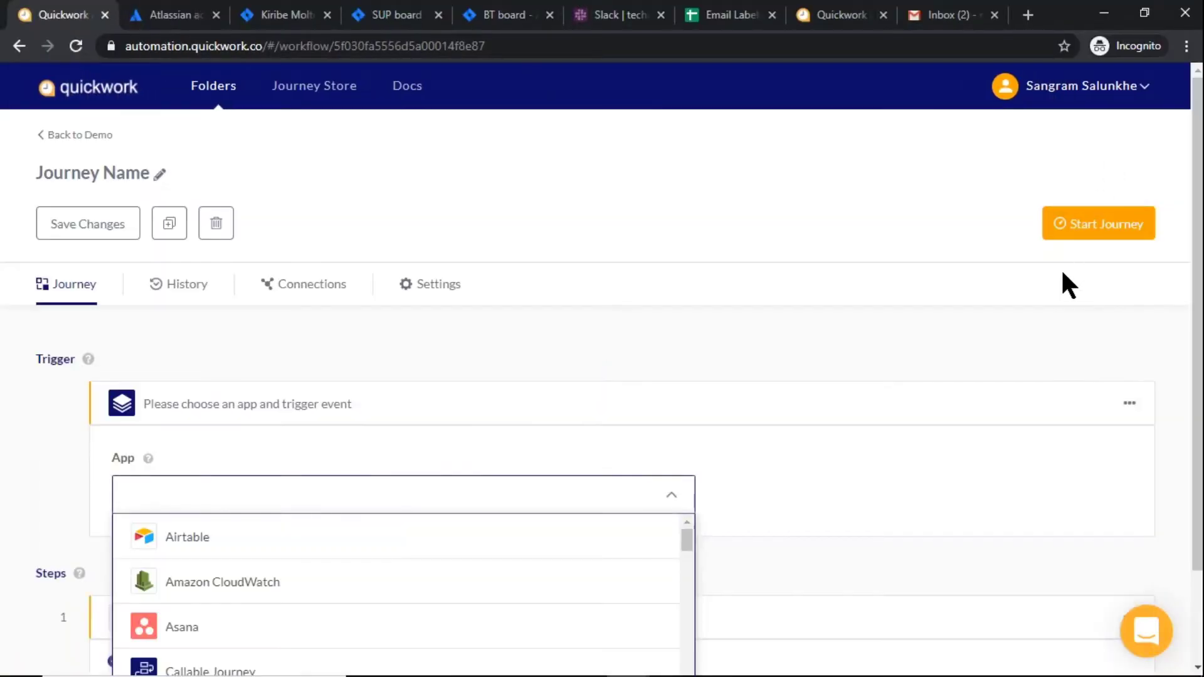
{"action": "scroll", "coordinate": [1070, 285], "scroll_direction": "down", "scroll_amount": 2}
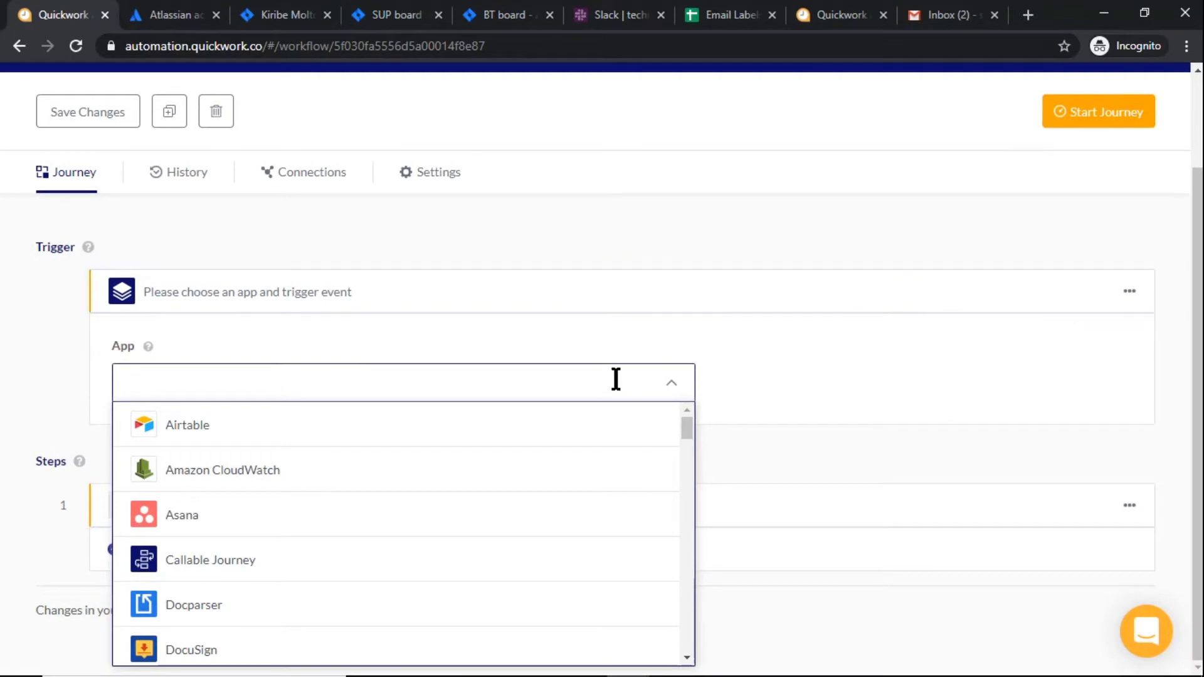
{"action": "type", "text": "gma"}
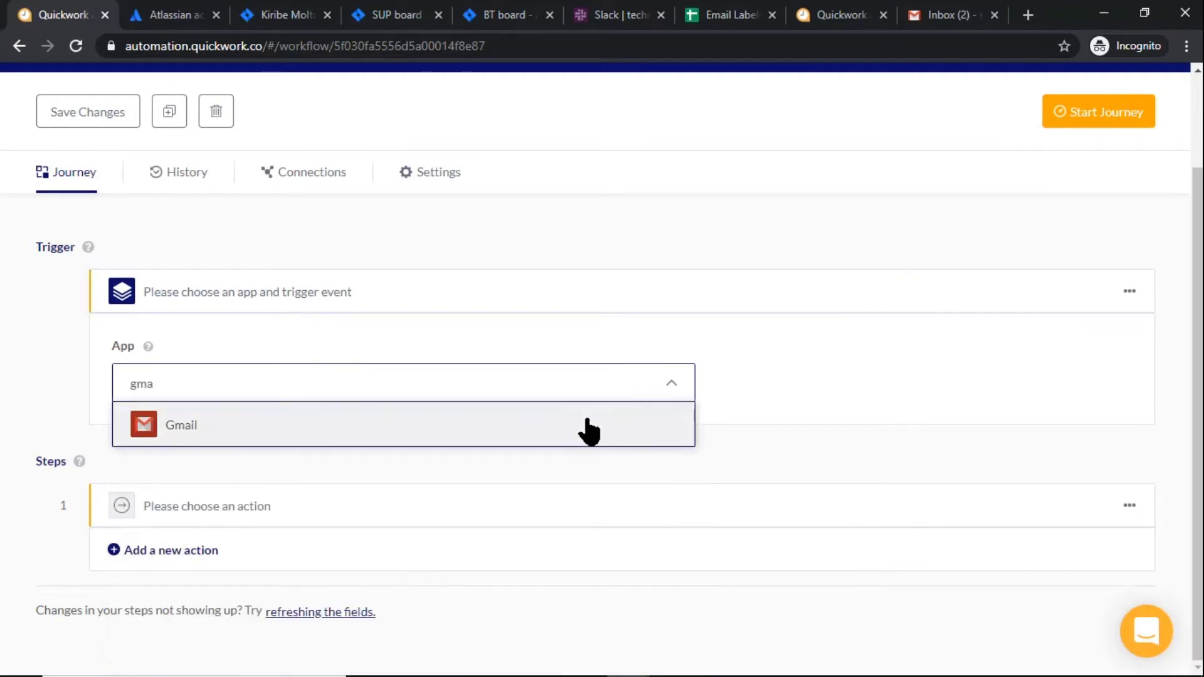
{"action": "left_click", "coordinate": [586, 426]}
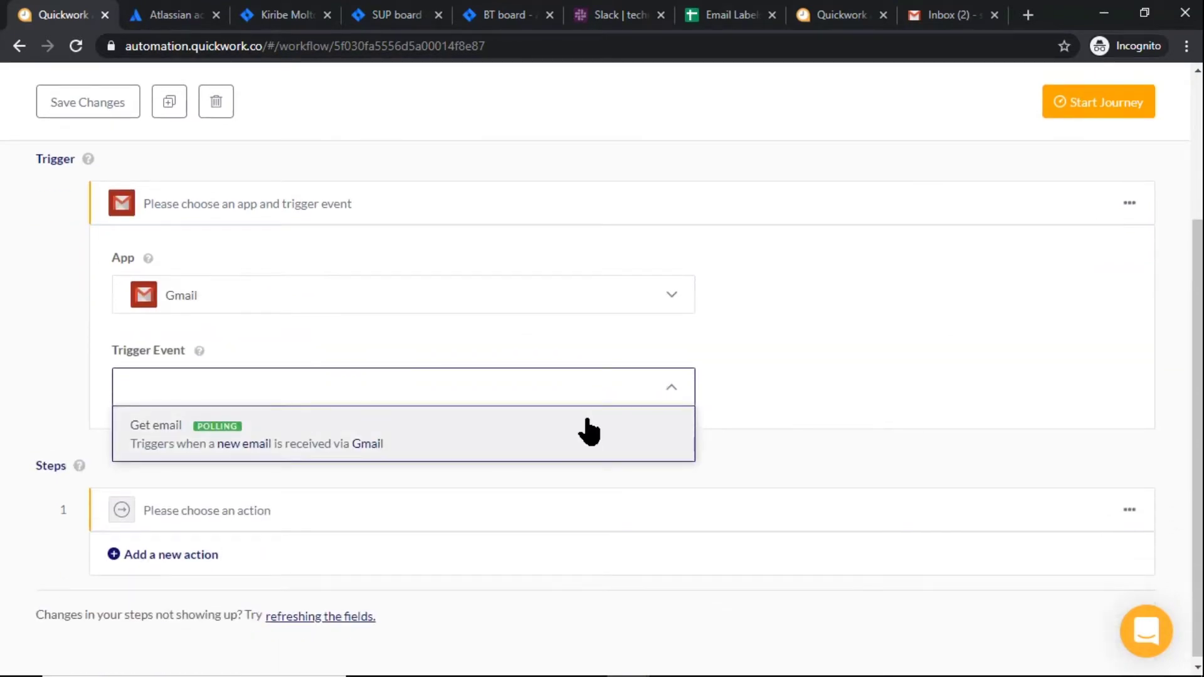
{"action": "left_click", "coordinate": [587, 419]}
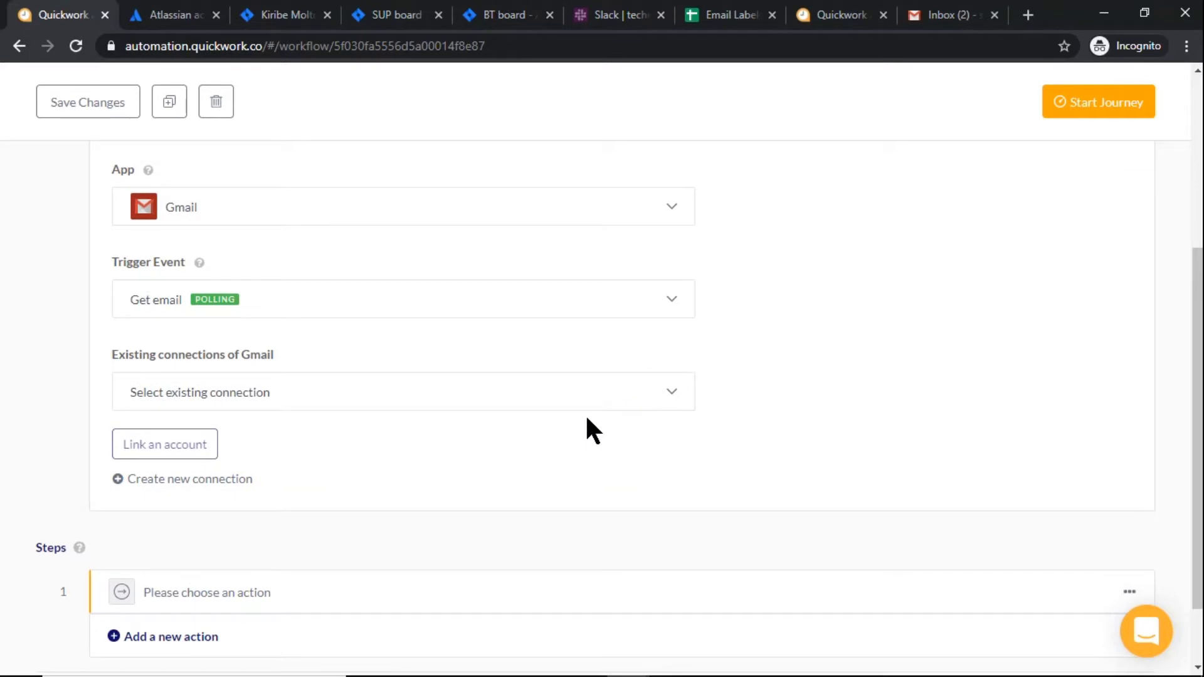
Link the 'gmail conn' account and set the trigger label to Business Queries
{"action": "left_click", "coordinate": [563, 405]}
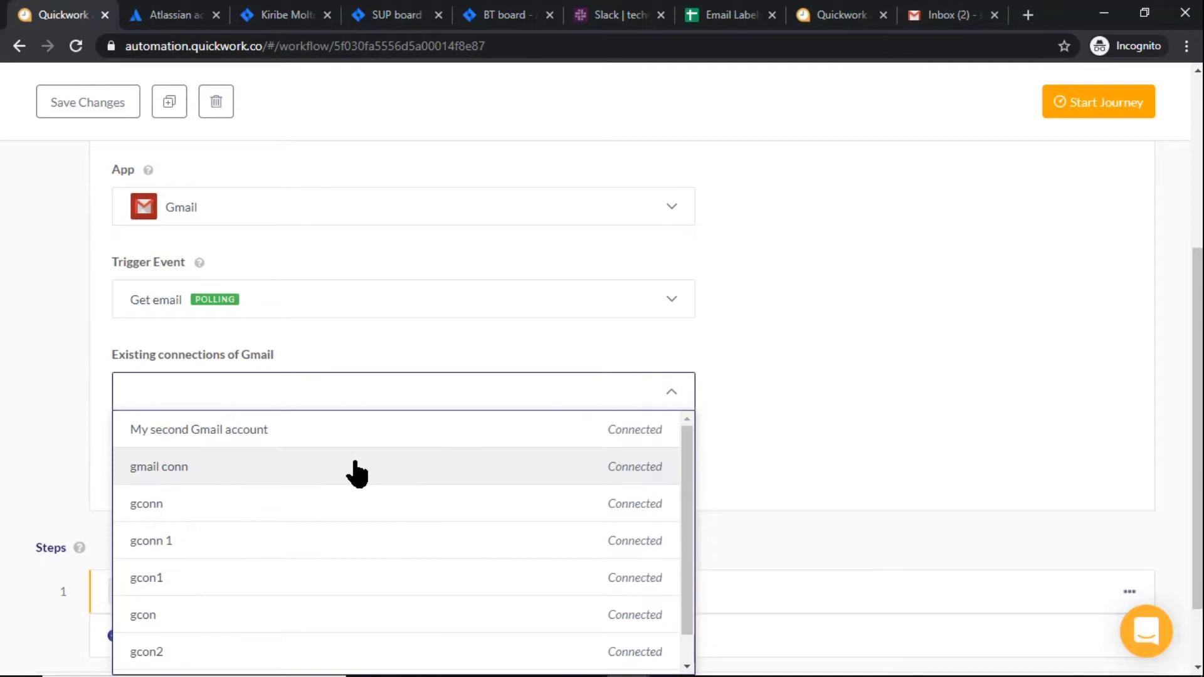
{"action": "left_click", "coordinate": [357, 471]}
{"action": "left_click", "coordinate": [155, 446]}
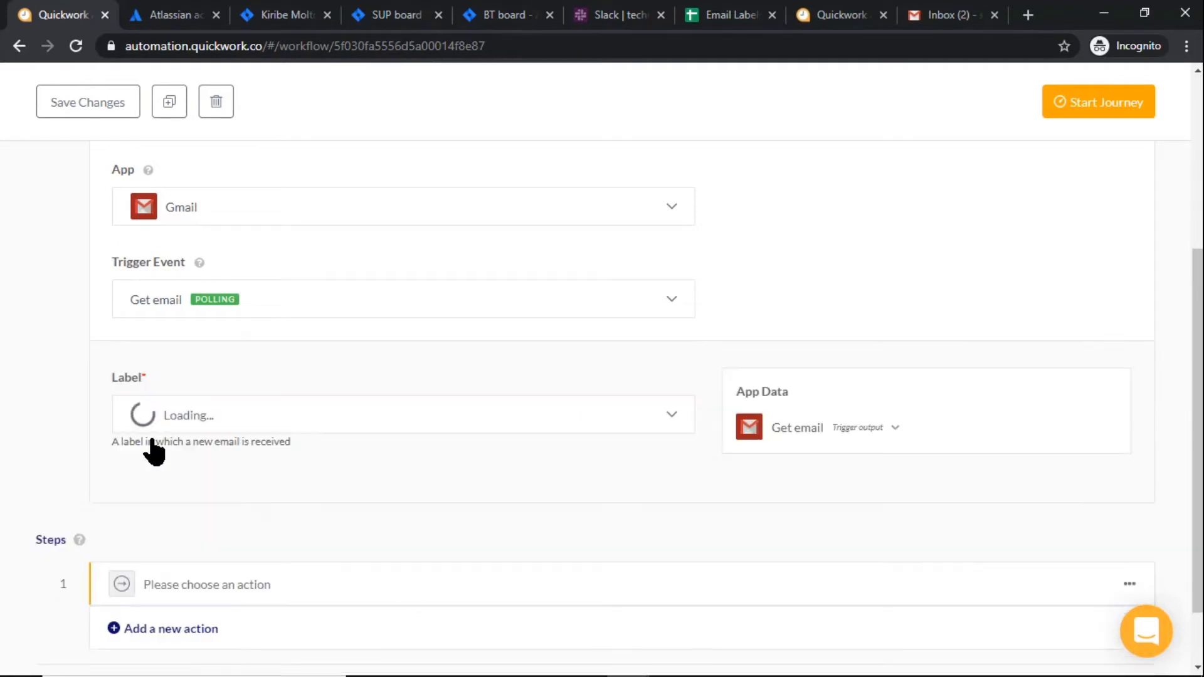
{"action": "left_click", "coordinate": [215, 417]}
{"action": "scroll", "coordinate": [227, 519], "scroll_direction": "down", "scroll_amount": 5}
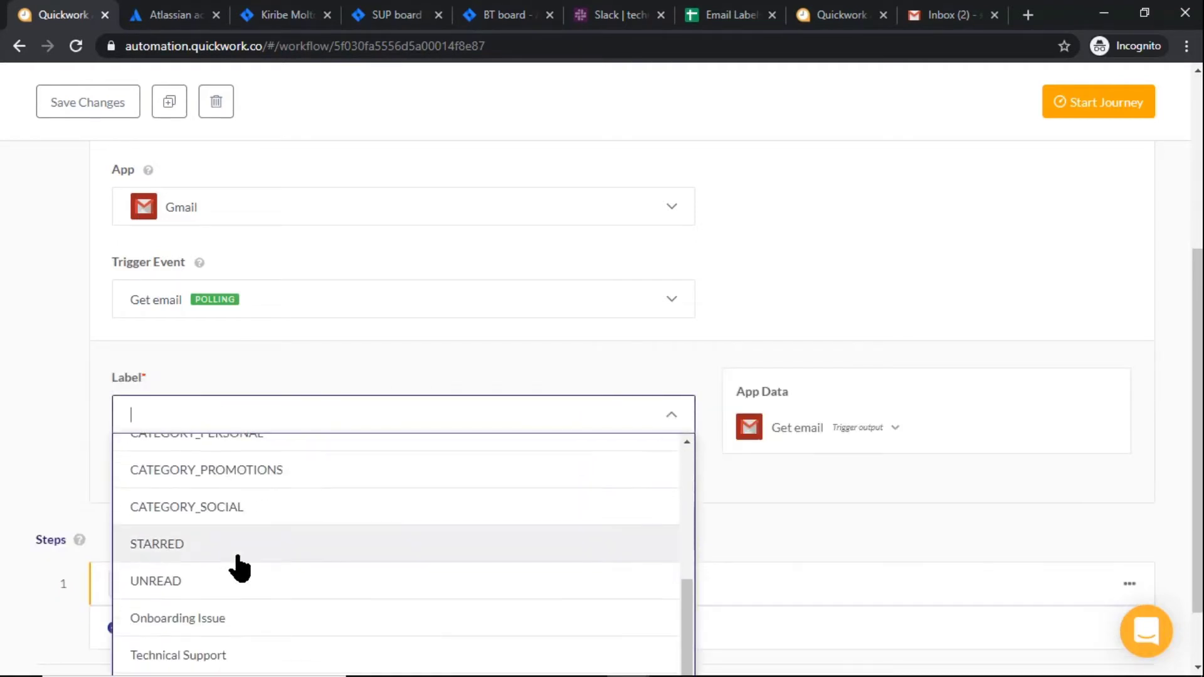
{"action": "scroll", "coordinate": [41, 540], "scroll_direction": "down", "scroll_amount": 2}
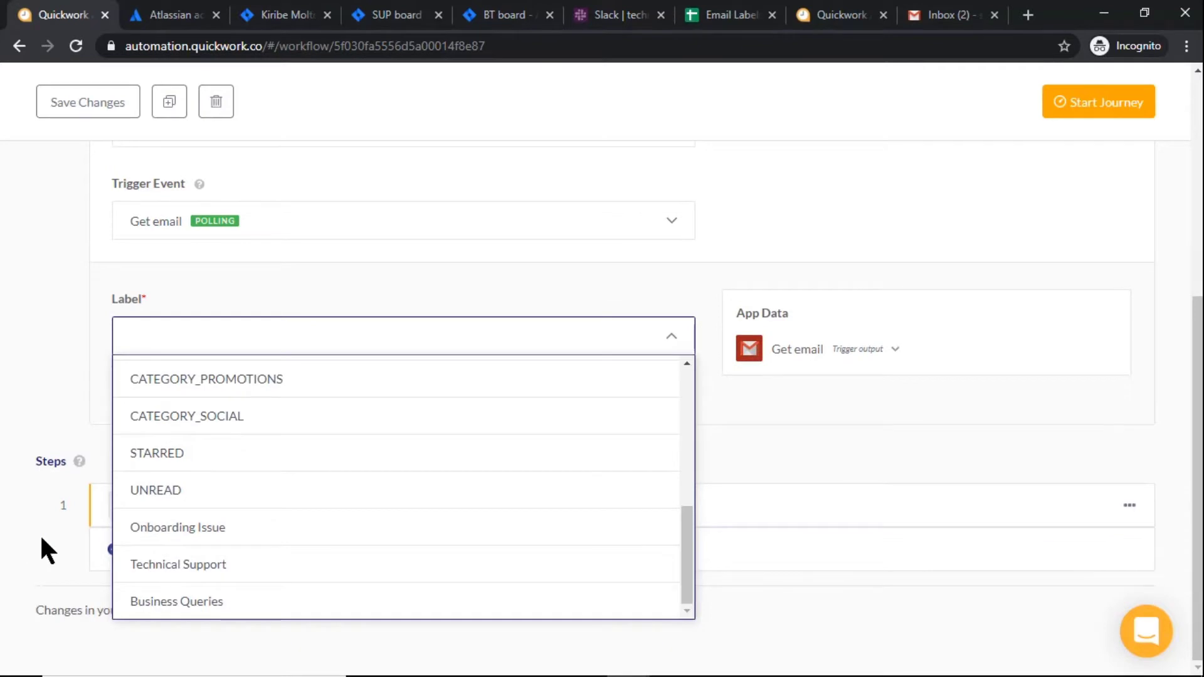
{"action": "left_click", "coordinate": [153, 599]}
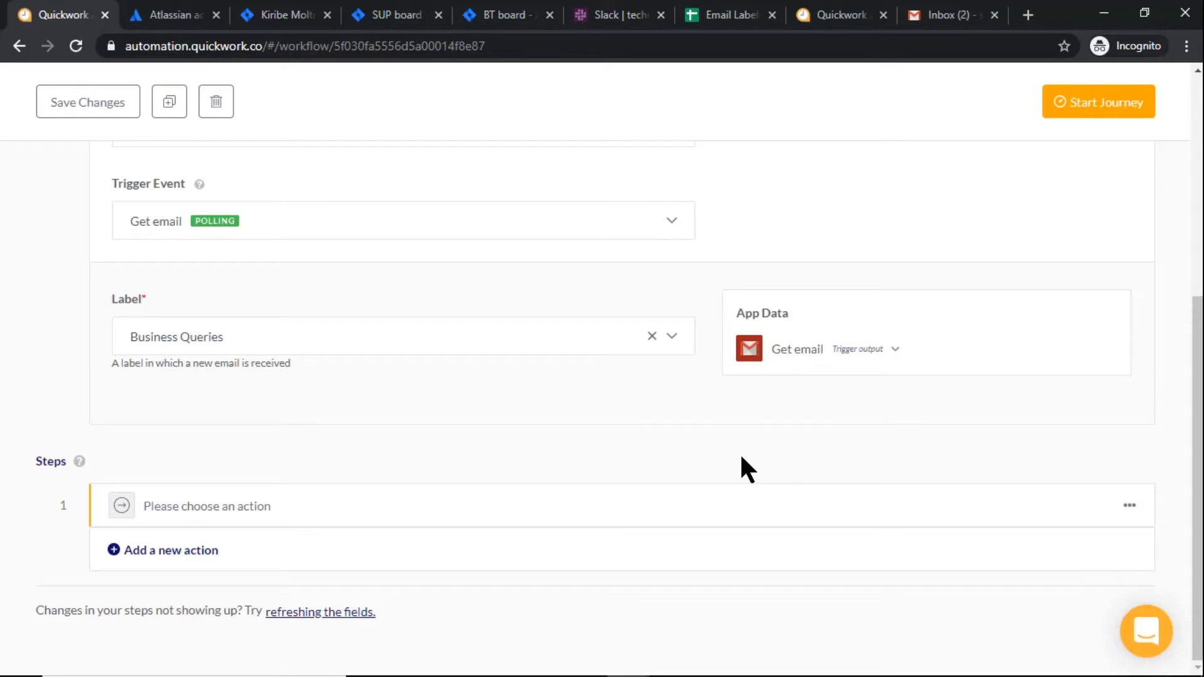
Add an If Condition step and move it to the first position
{"action": "left_click", "coordinate": [161, 551]}
{"action": "scroll", "coordinate": [164, 562], "scroll_direction": "down", "scroll_amount": 3}
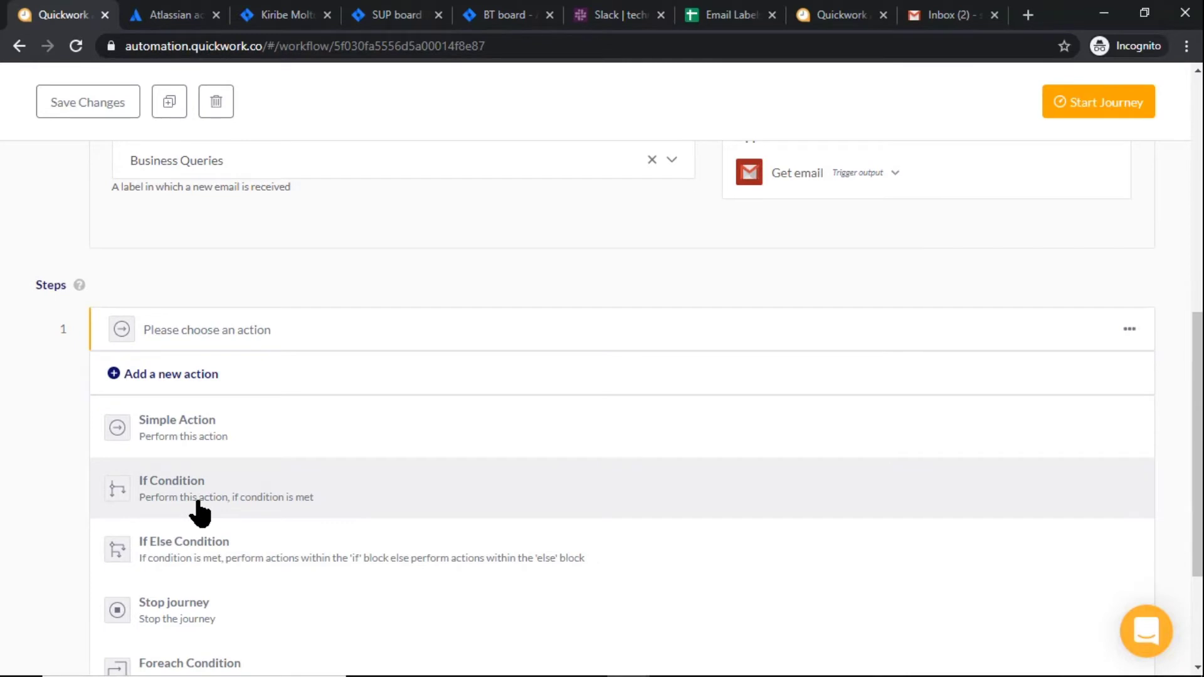
{"action": "left_click", "coordinate": [198, 503]}
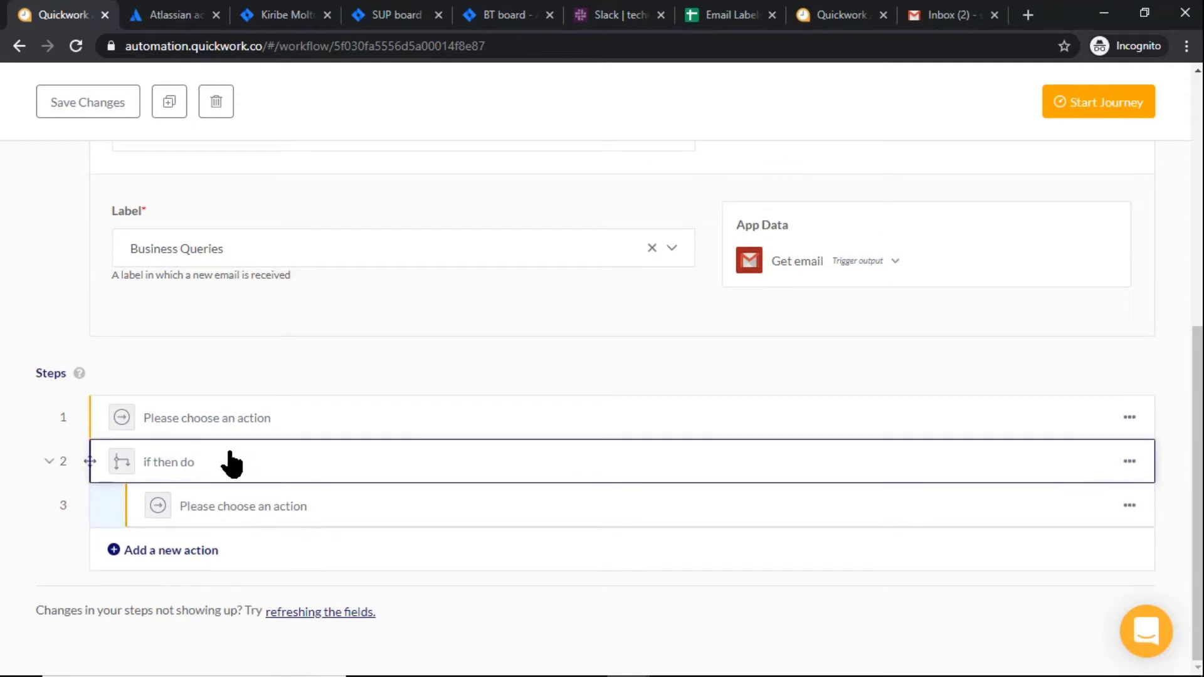
{"action": "left_click_drag", "start_coordinate": [230, 457], "coordinate": [255, 404]}
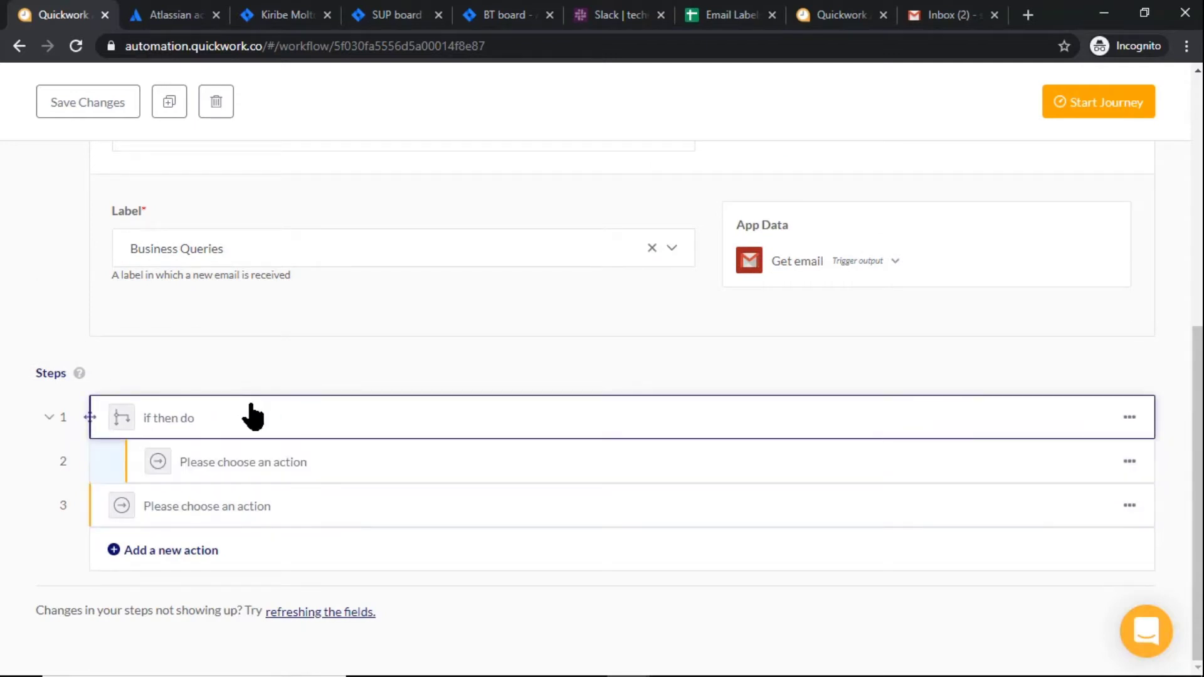
{"action": "left_click", "coordinate": [249, 416]}
{"action": "left_click", "coordinate": [261, 337]}
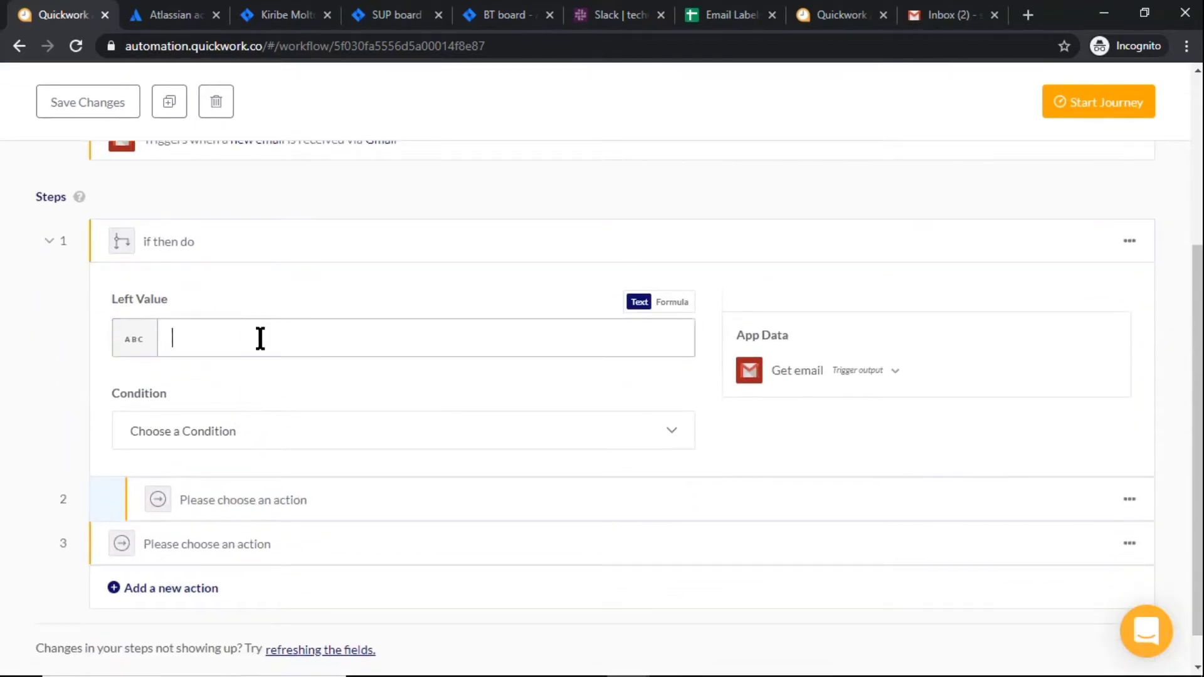
{"action": "left_click", "coordinate": [799, 377]}
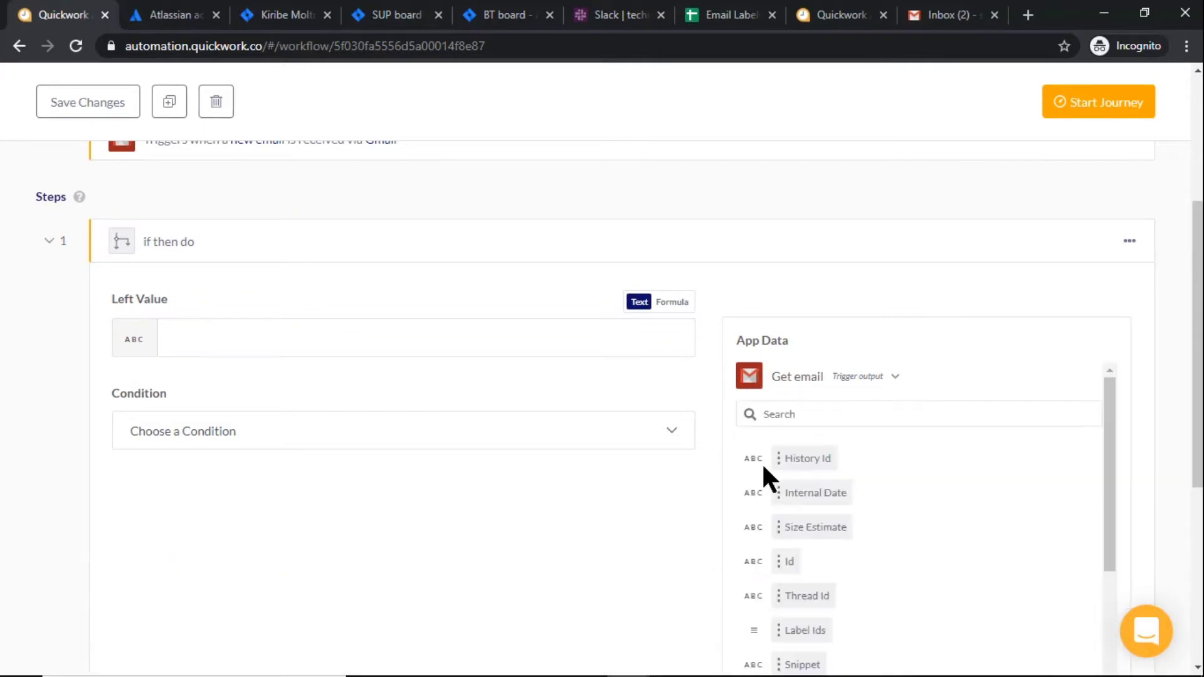
{"action": "left_click", "coordinate": [799, 629]}
{"action": "left_click", "coordinate": [209, 431]}
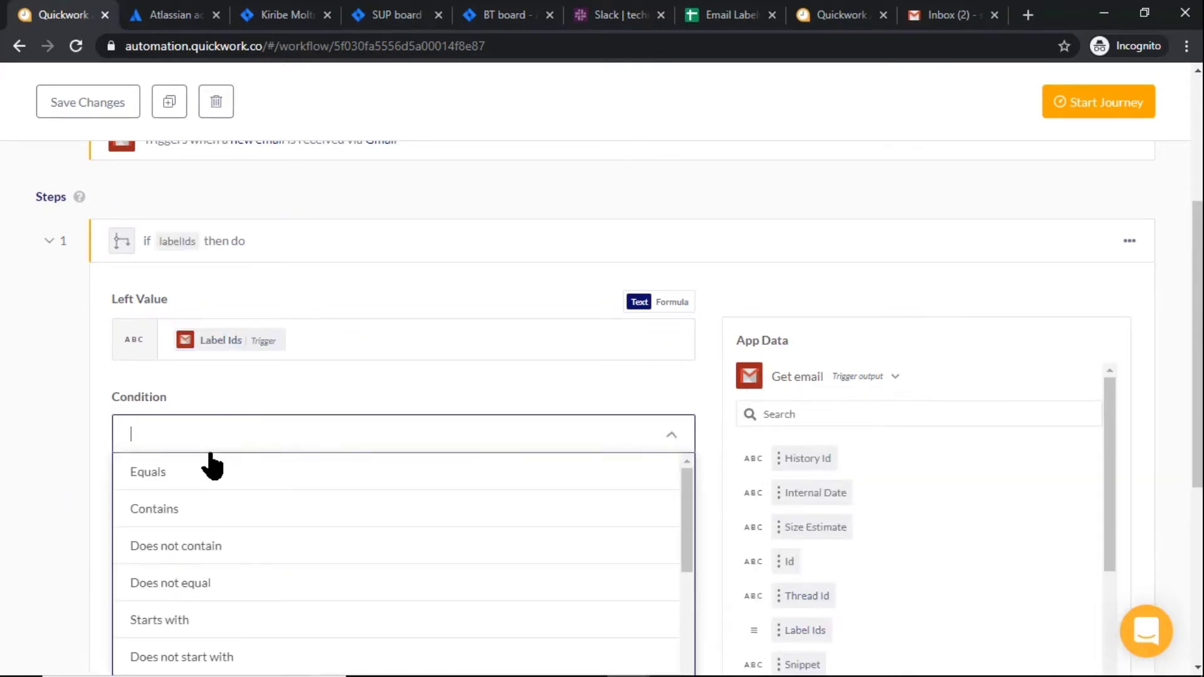
{"action": "left_click", "coordinate": [205, 506]}
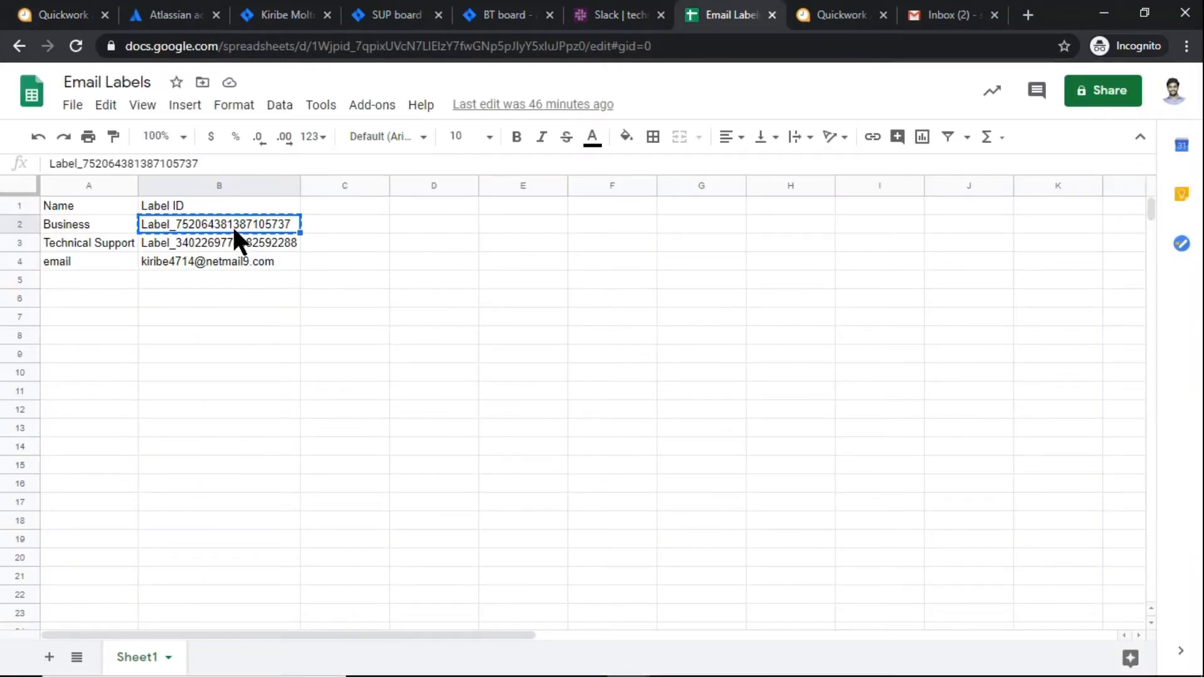
{"action": "left_click", "coordinate": [62, 15]}
{"action": "key", "text": "ctrl+v"}
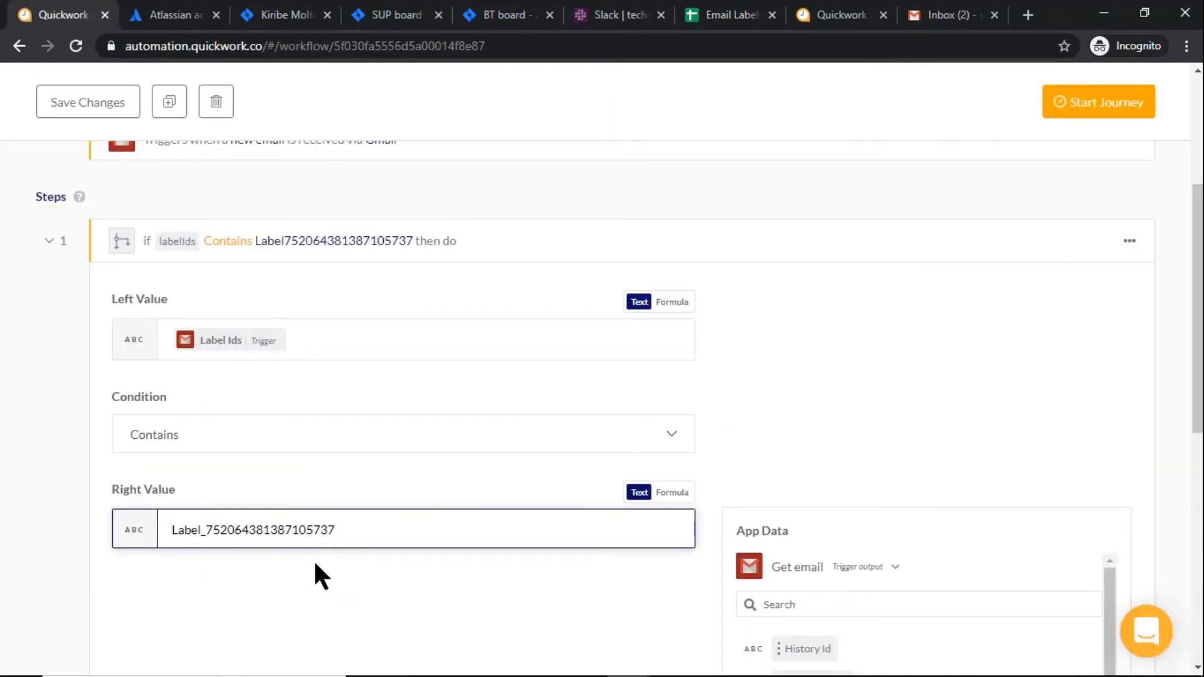
{"action": "left_click", "coordinate": [476, 250]}
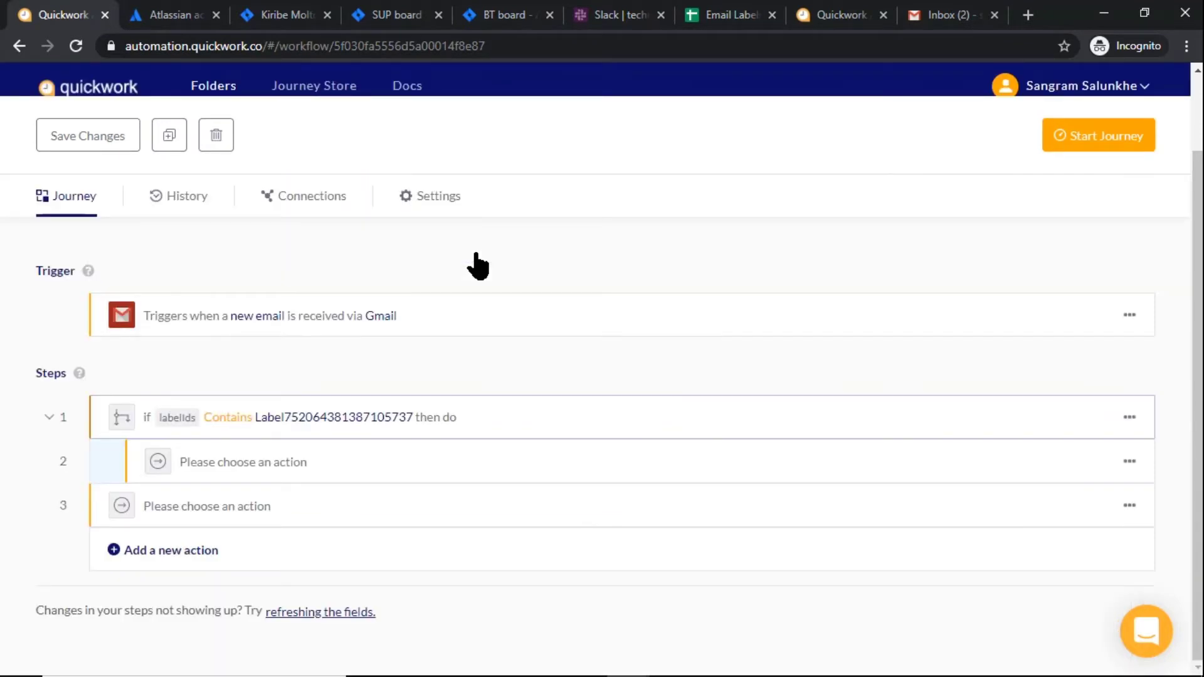
Make step 2 a JIRA 'Create Issue' action using My first JIRA account
{"action": "left_click", "coordinate": [323, 460]}
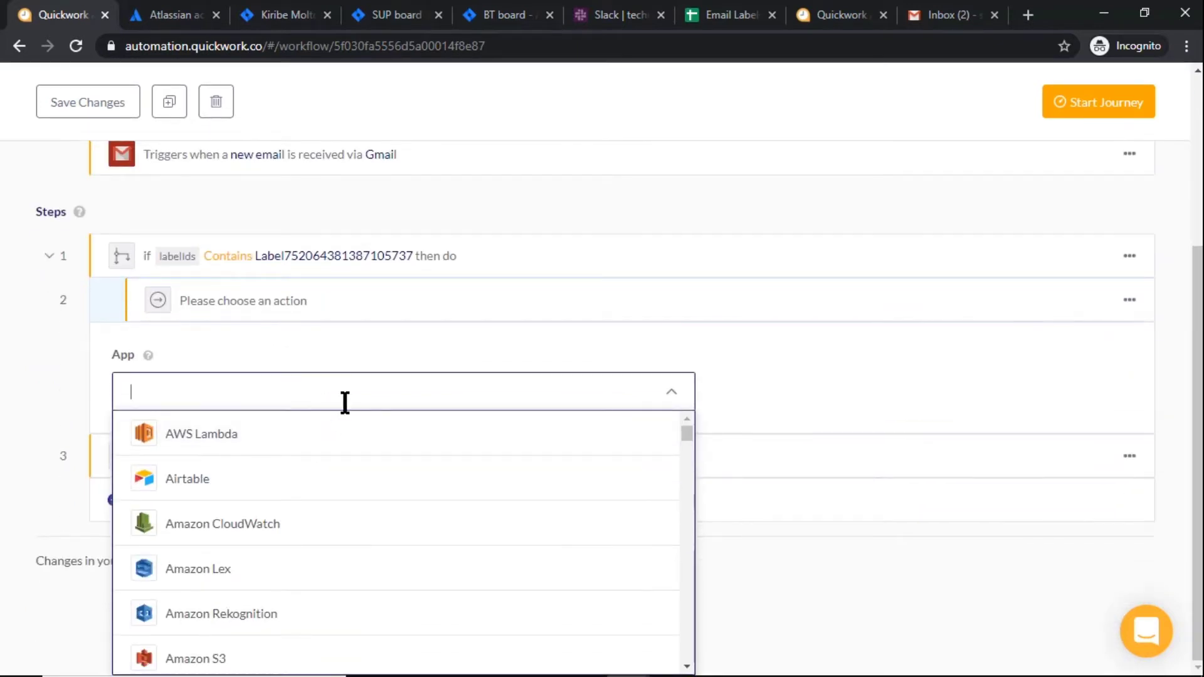
{"action": "type", "text": "Jir"}
{"action": "left_click", "coordinate": [297, 487]}
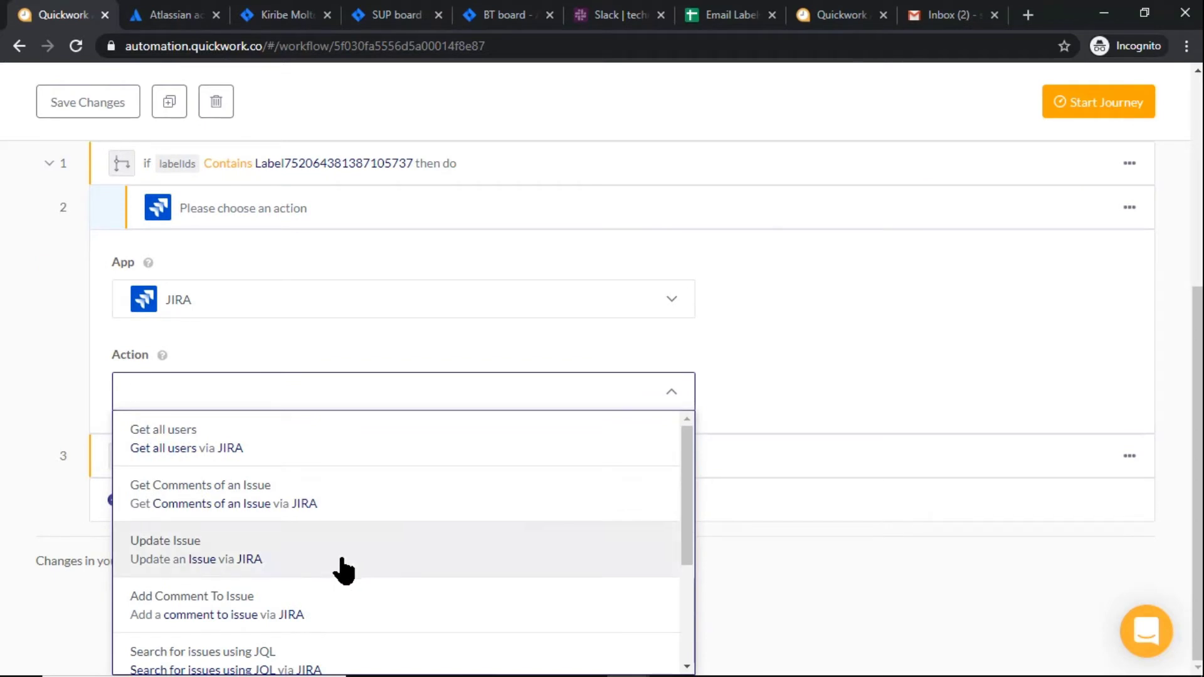
{"action": "scroll", "coordinate": [332, 570], "scroll_direction": "down", "scroll_amount": 3}
{"action": "left_click", "coordinate": [261, 650]}
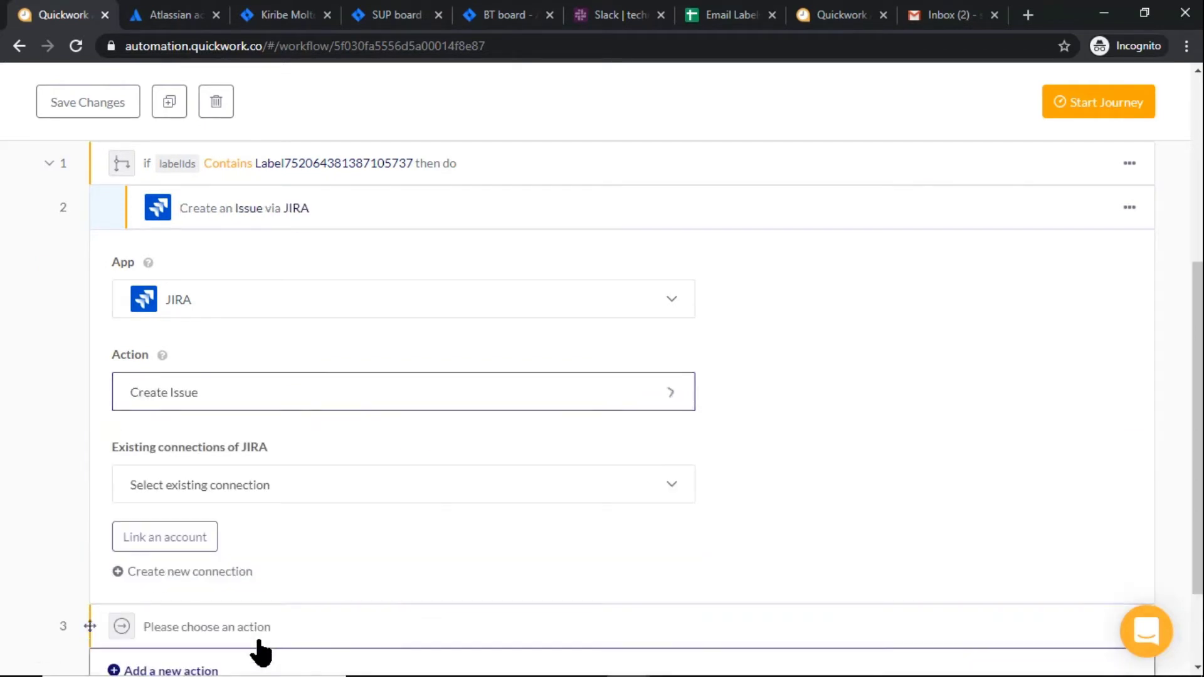
{"action": "left_click", "coordinate": [244, 492]}
{"action": "left_click", "coordinate": [241, 523]}
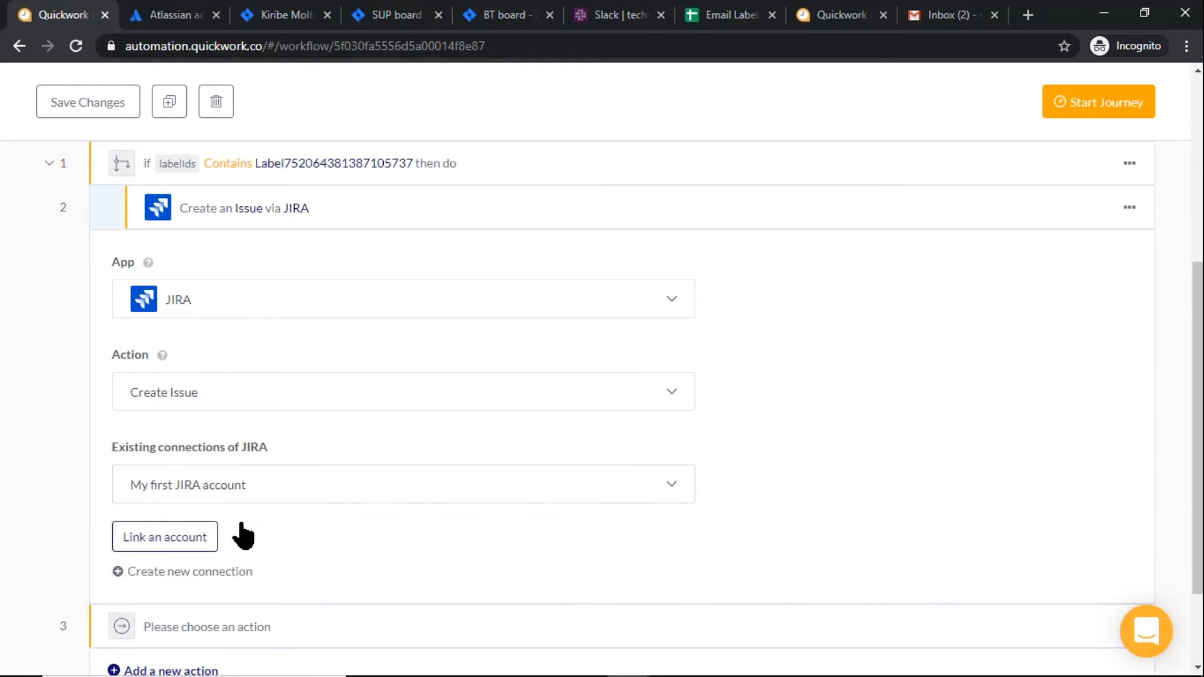
{"action": "left_click", "coordinate": [207, 537]}
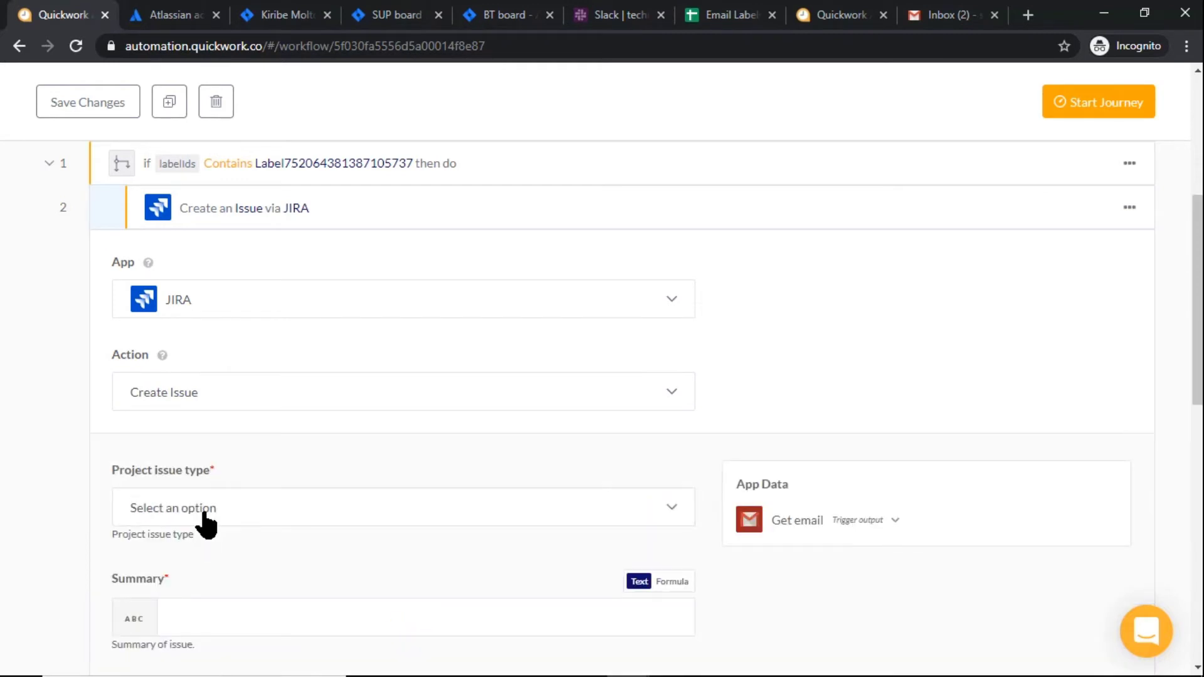
Set issue type Business Team : Task and summary 'New Ticket -' plus the email Subject
{"action": "left_click", "coordinate": [207, 524]}
{"action": "scroll", "coordinate": [6, 506], "scroll_direction": "down", "scroll_amount": 3}
{"action": "left_click", "coordinate": [118, 377]}
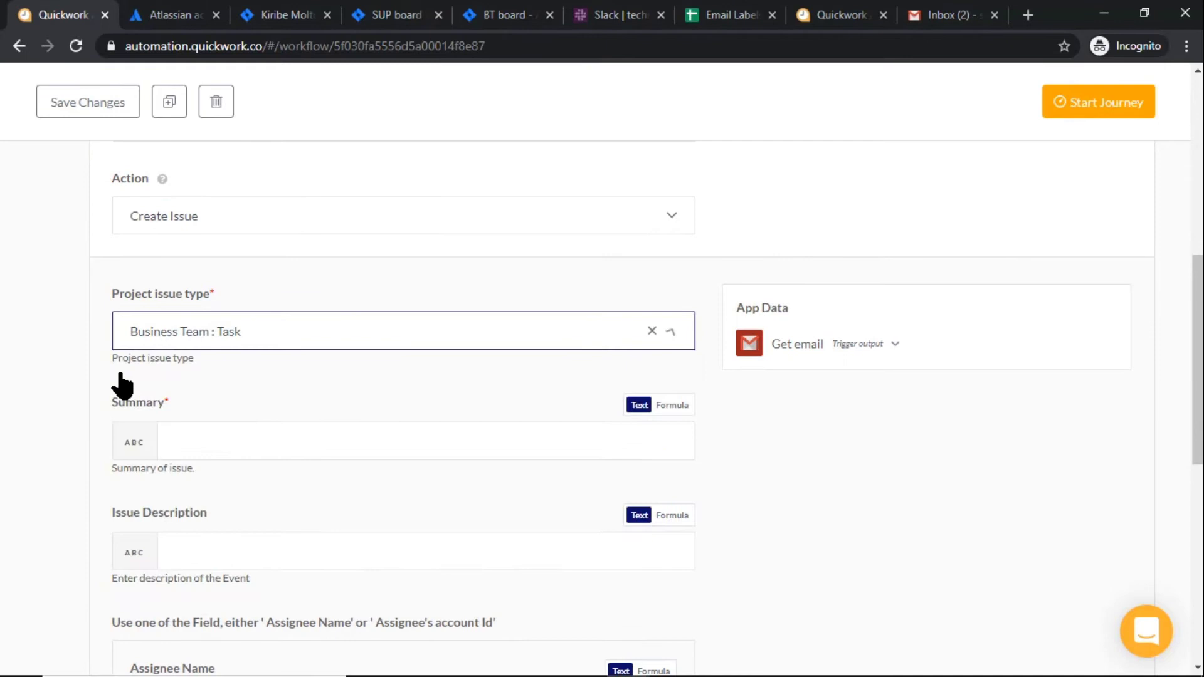
{"action": "left_click", "coordinate": [223, 449]}
{"action": "type", "text": "New Ticket -"}
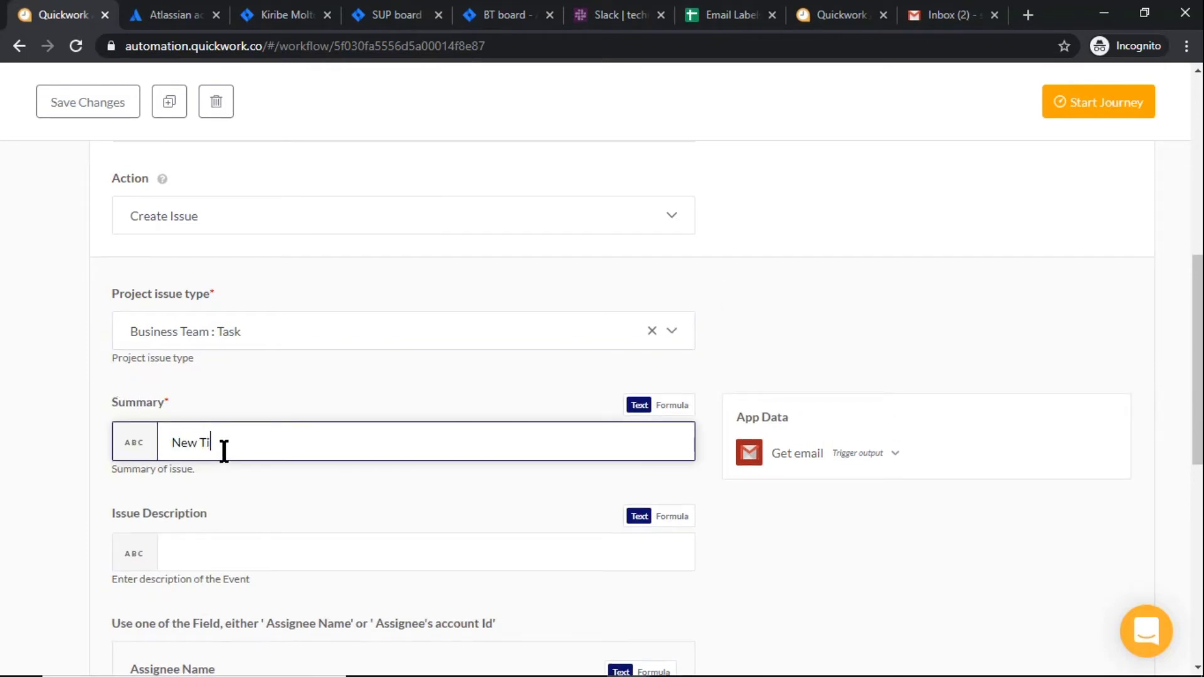
{"action": "left_click", "coordinate": [804, 461]}
{"action": "scroll", "coordinate": [637, 502], "scroll_direction": "down", "scroll_amount": 3}
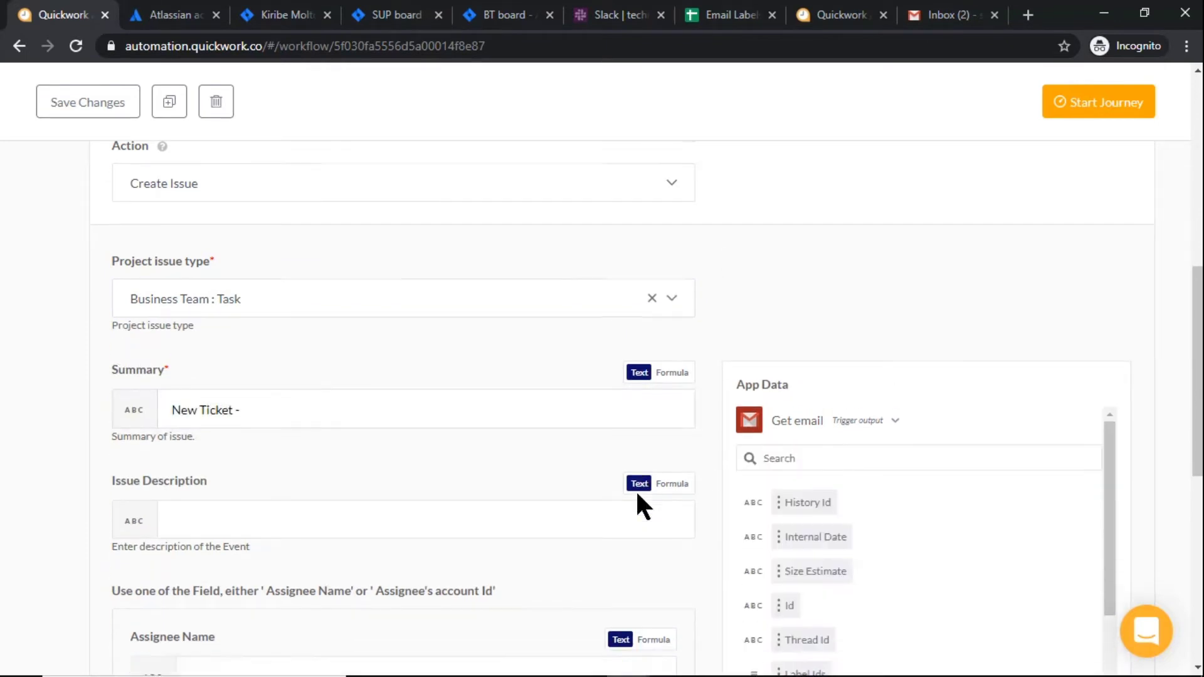
{"action": "scroll", "coordinate": [802, 515], "scroll_direction": "down", "scroll_amount": 2}
{"action": "scroll", "coordinate": [799, 510], "scroll_direction": "down", "scroll_amount": 2}
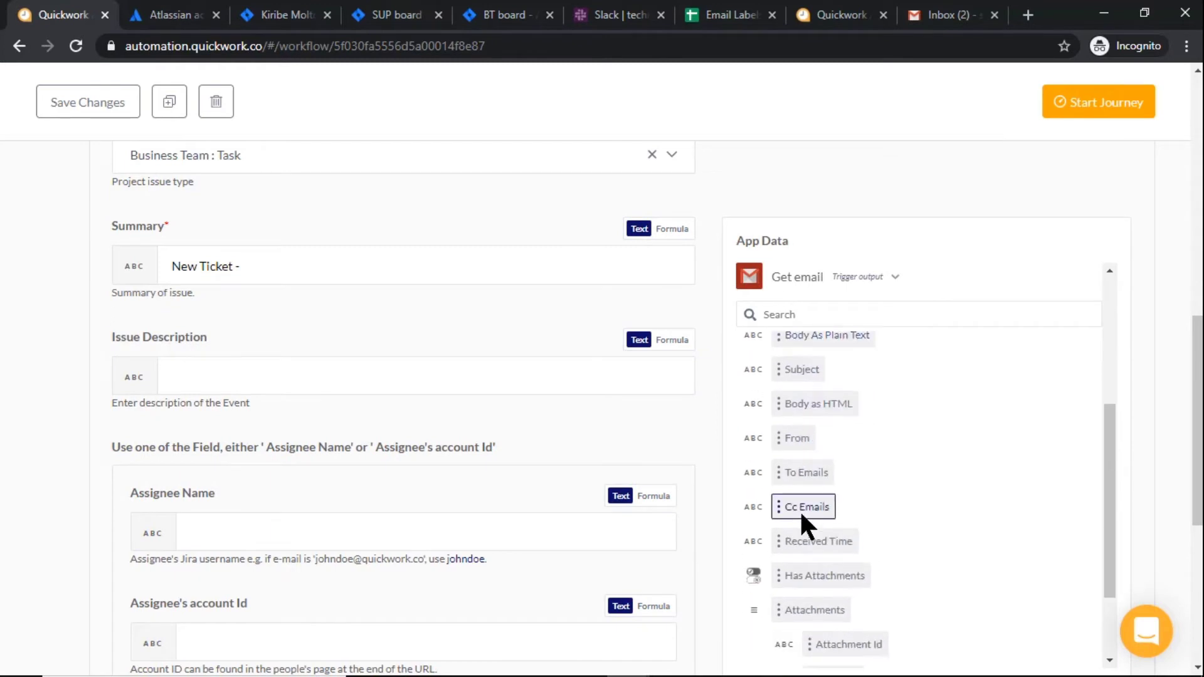
{"action": "left_click", "coordinate": [810, 374]}
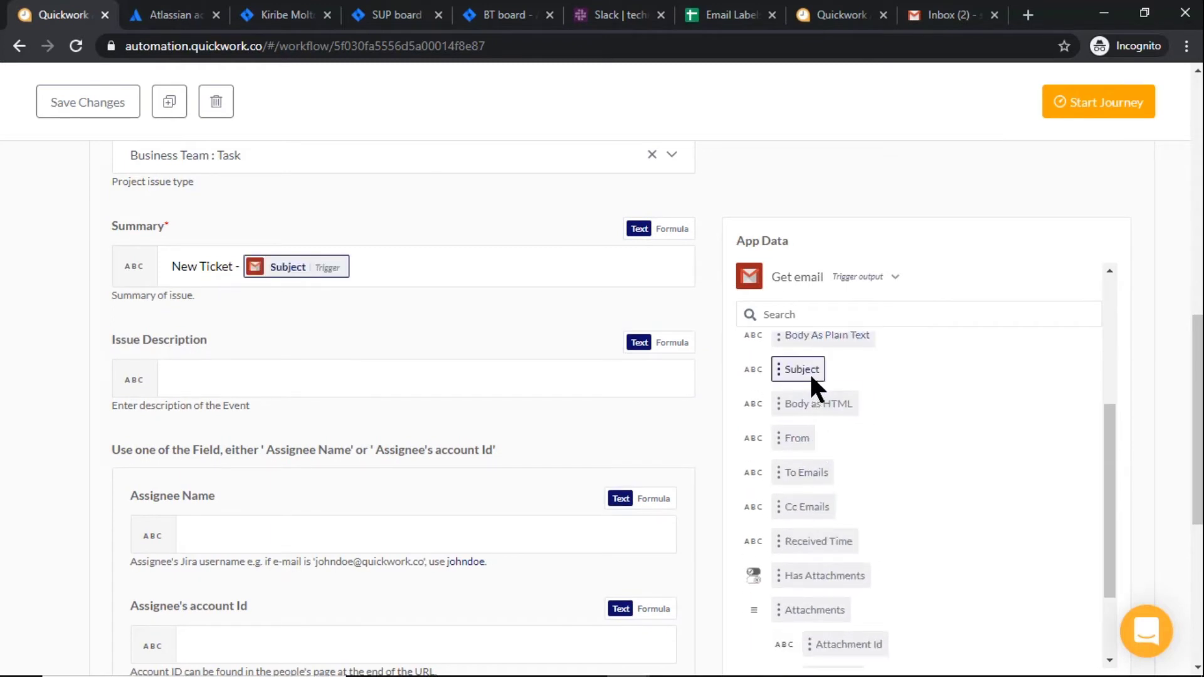
Fill in the assignee's Jira username and account ID from their profile, then collapse the step
{"action": "left_click", "coordinate": [425, 387]}
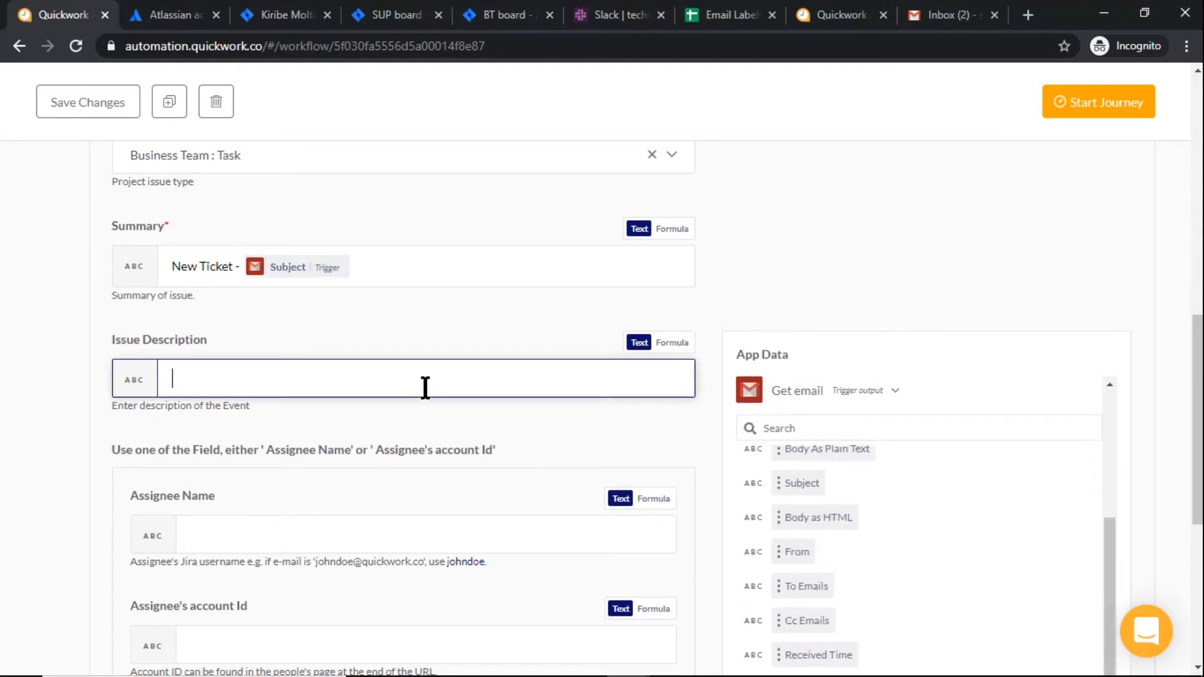
{"action": "left_click", "coordinate": [347, 529]}
{"action": "type", "text": "kiribe"}
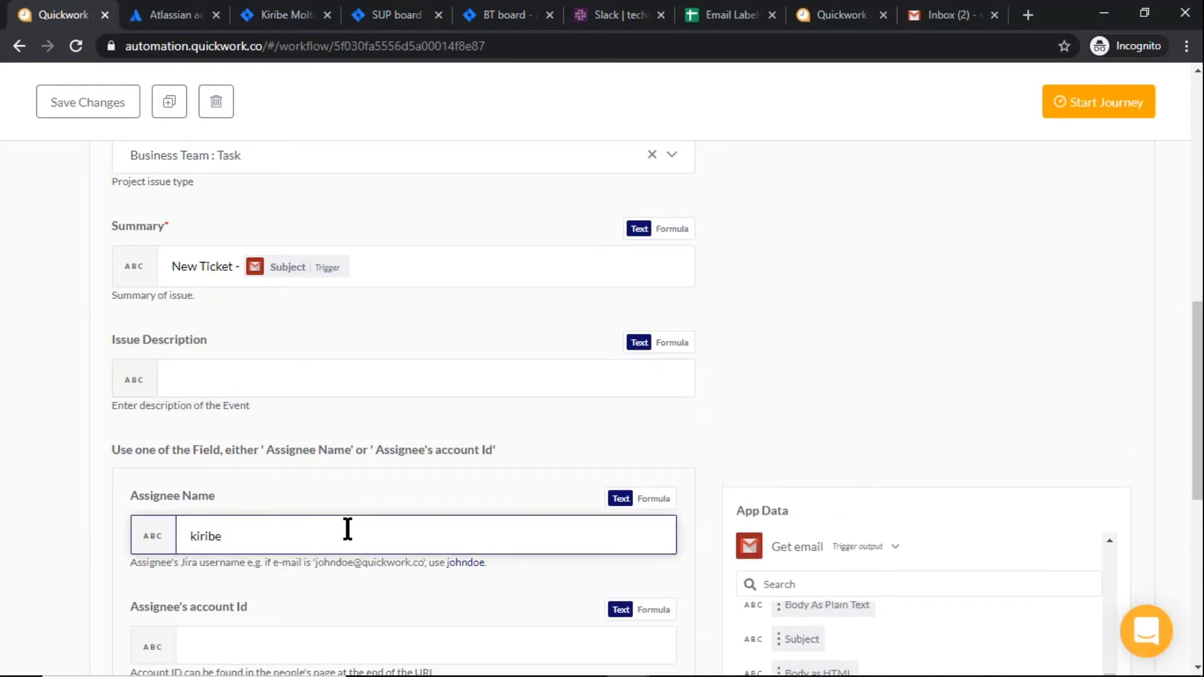
{"action": "scroll", "coordinate": [339, 498], "scroll_direction": "down", "scroll_amount": 3}
{"action": "left_click", "coordinate": [336, 476]}
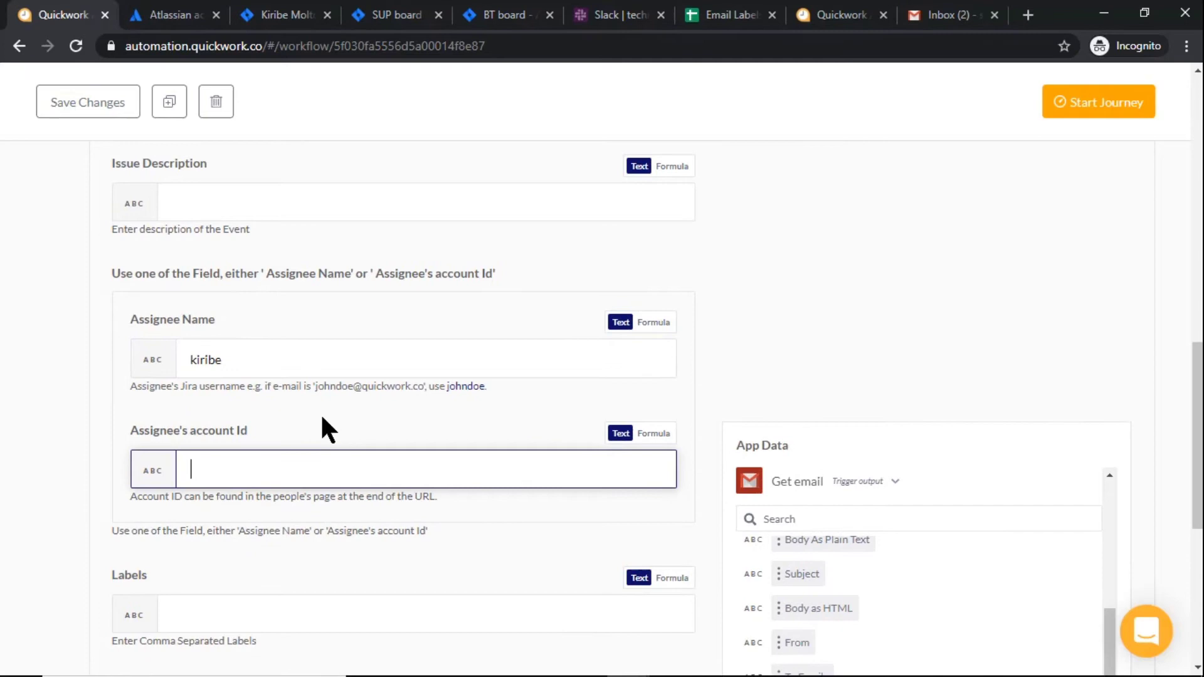
{"action": "left_click", "coordinate": [308, 15]}
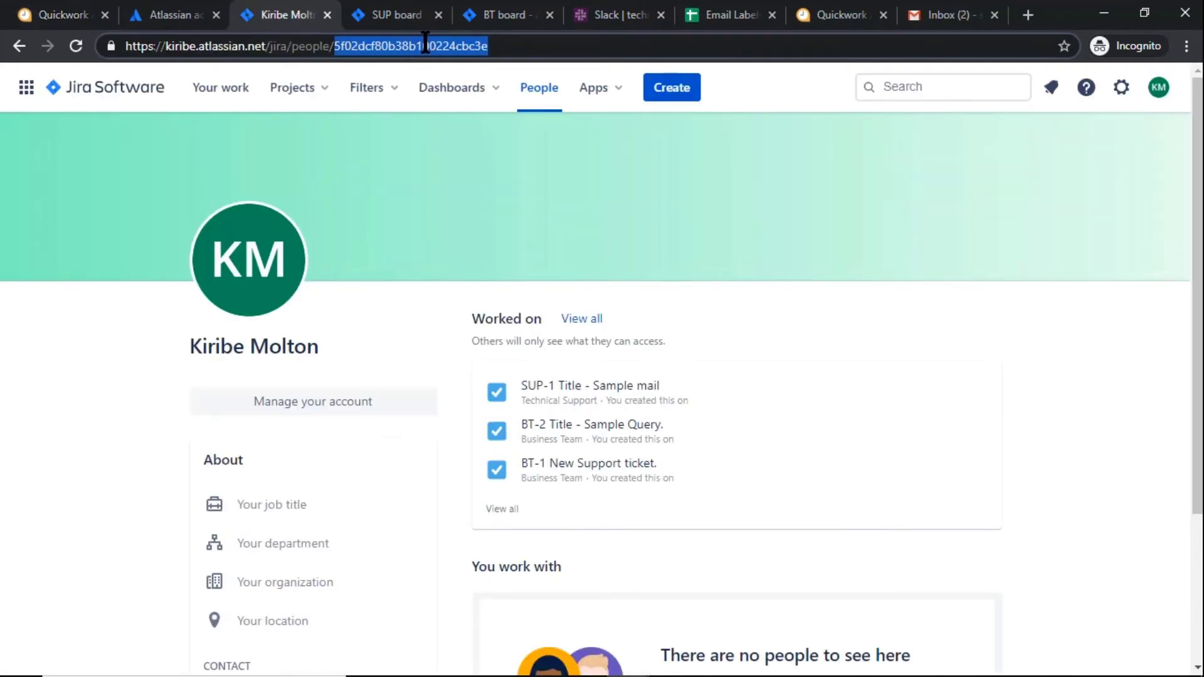
{"action": "key", "text": "ctrl+c"}
{"action": "left_click", "coordinate": [63, 15]}
{"action": "key", "text": "ctrl+v"}
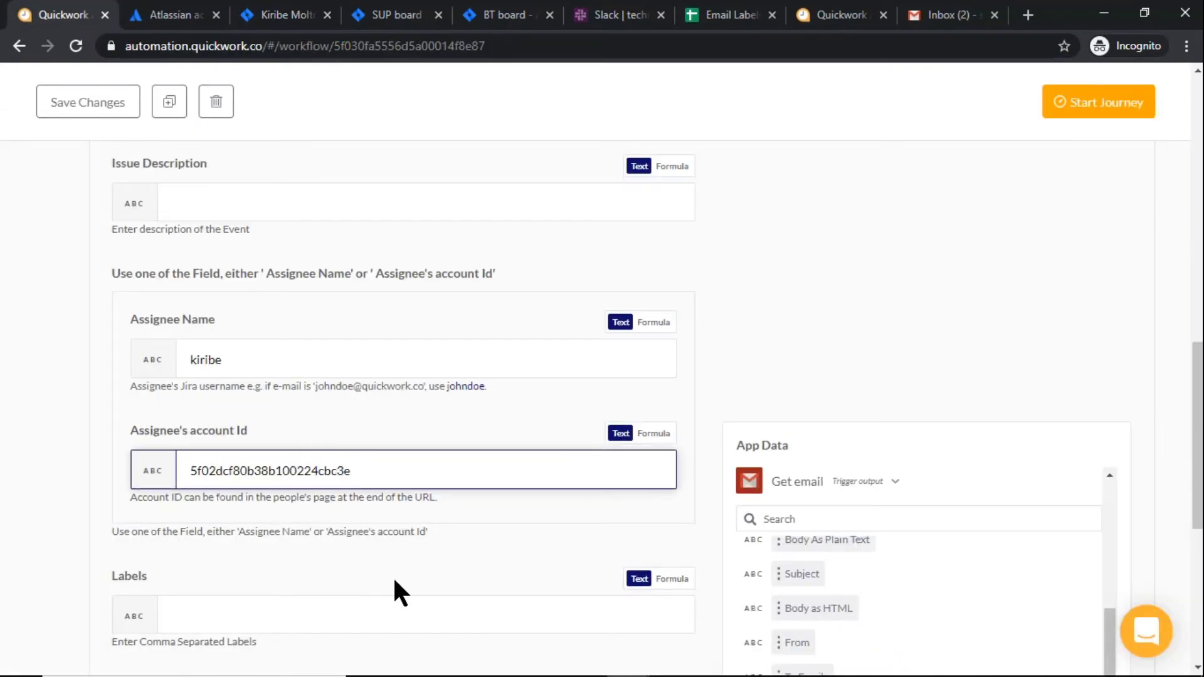
{"action": "scroll", "coordinate": [351, 377], "scroll_direction": "up", "scroll_amount": 10}
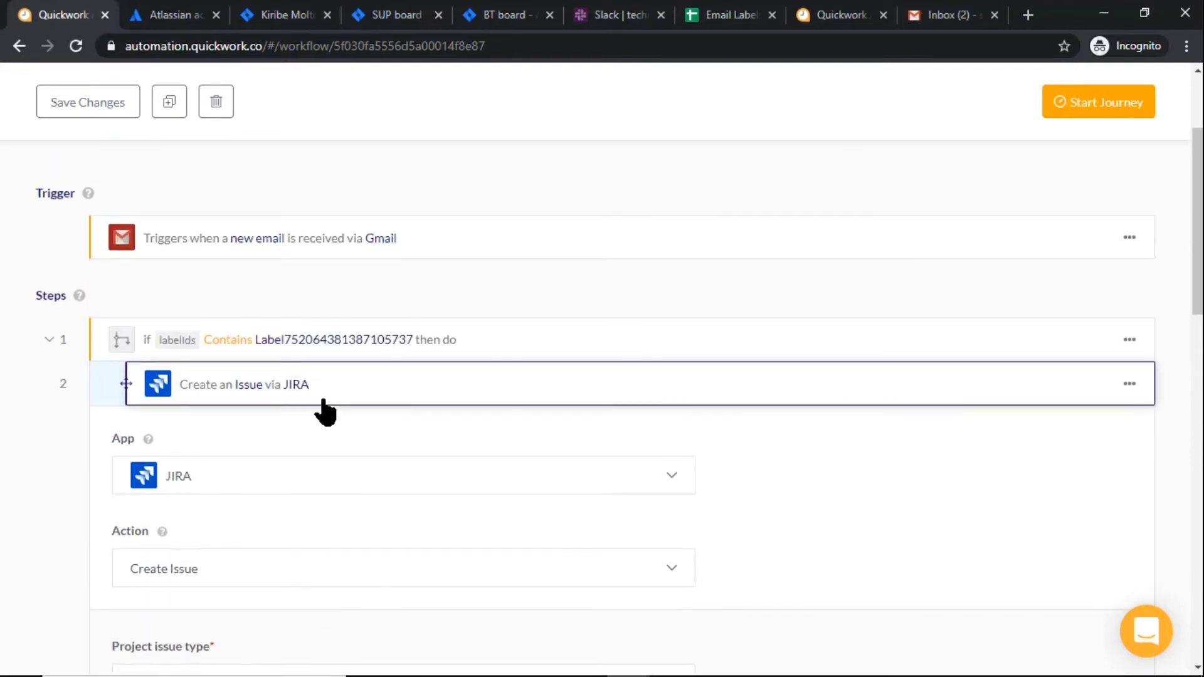
{"action": "left_click", "coordinate": [323, 401]}
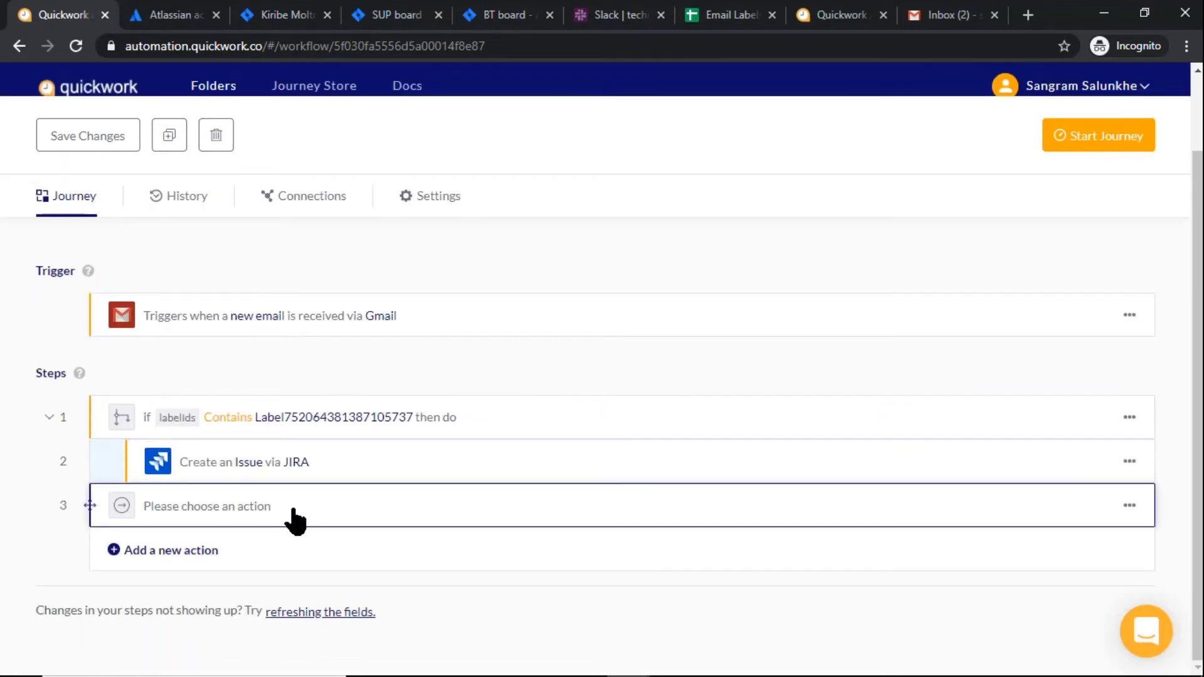
Make step 3 a Slack 'Send message to a channel' action using My first Slack account
{"action": "left_click", "coordinate": [295, 519]}
{"action": "scroll", "coordinate": [276, 527], "scroll_direction": "down", "scroll_amount": 1}
{"action": "scroll", "coordinate": [280, 546], "scroll_direction": "down", "scroll_amount": 1}
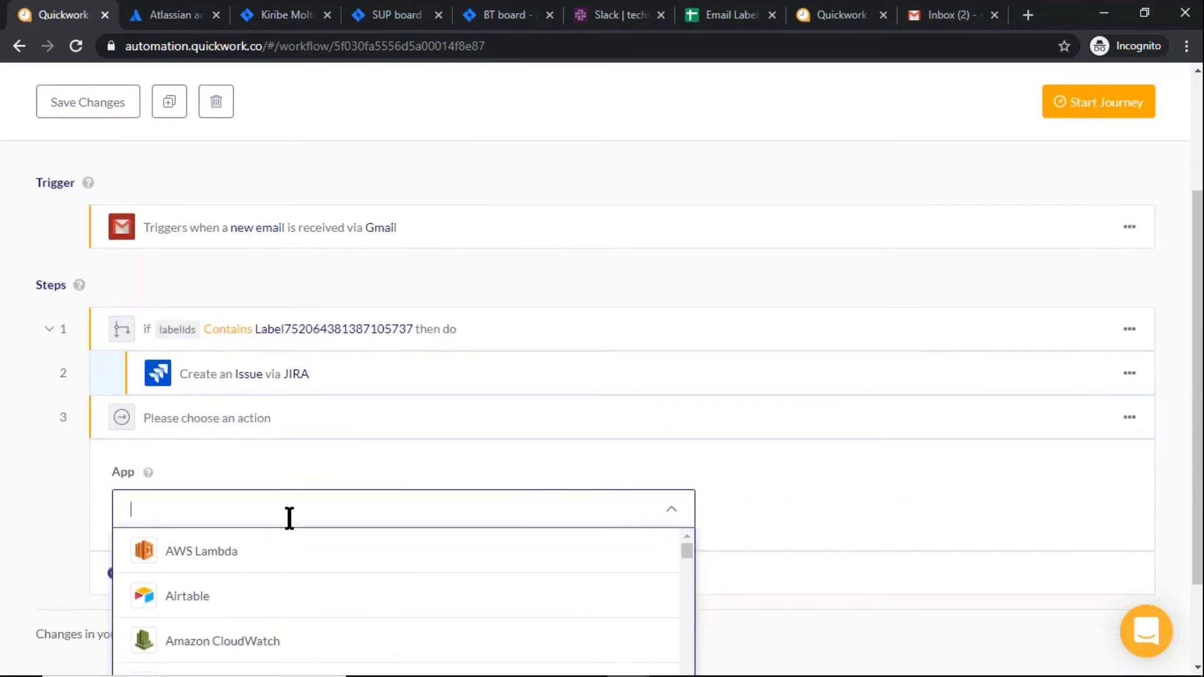
{"action": "type", "text": "sla"}
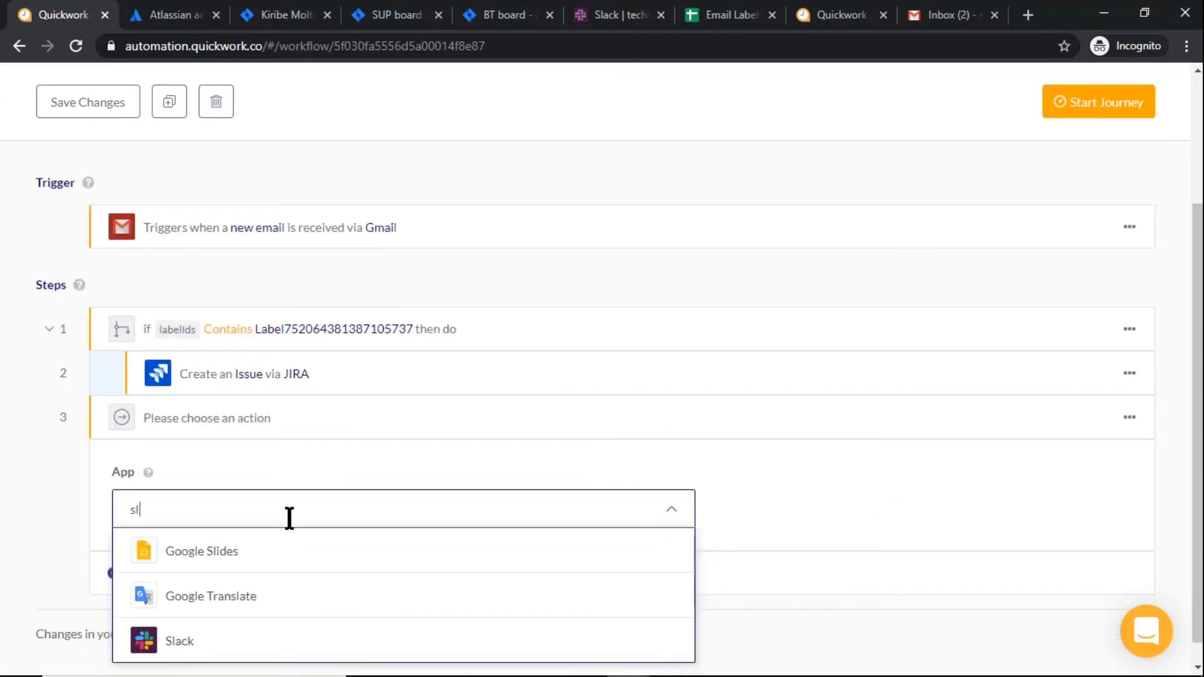
{"action": "left_click", "coordinate": [202, 592]}
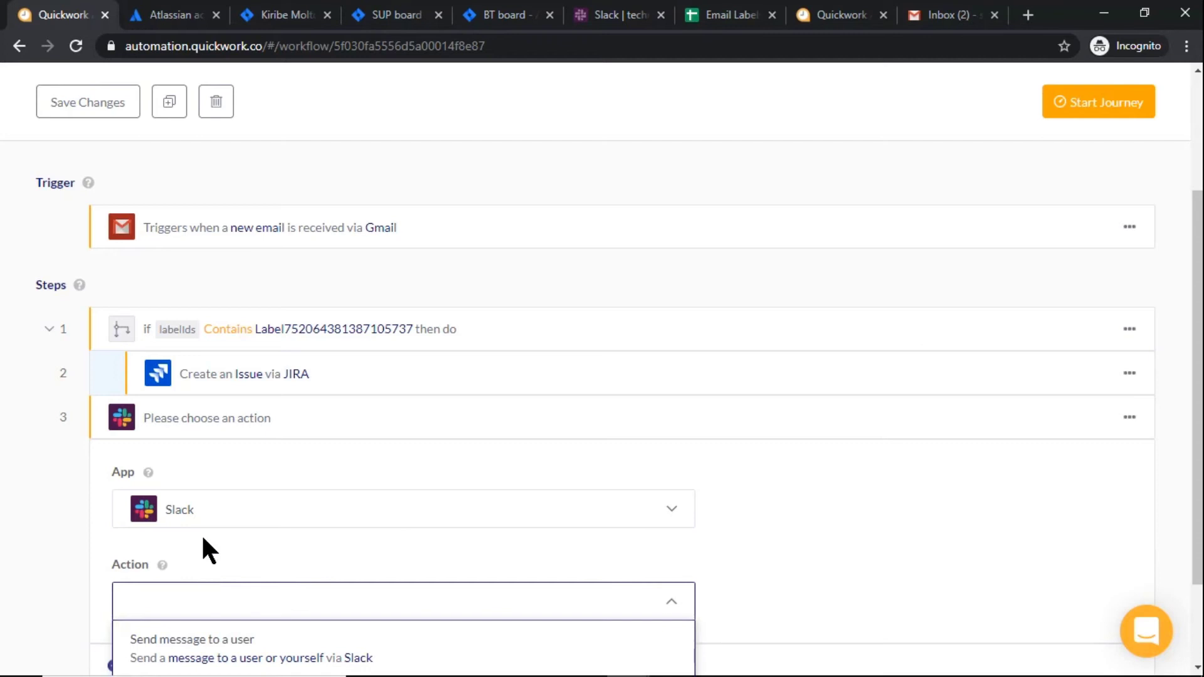
{"action": "scroll", "coordinate": [207, 551], "scroll_direction": "down", "scroll_amount": 3}
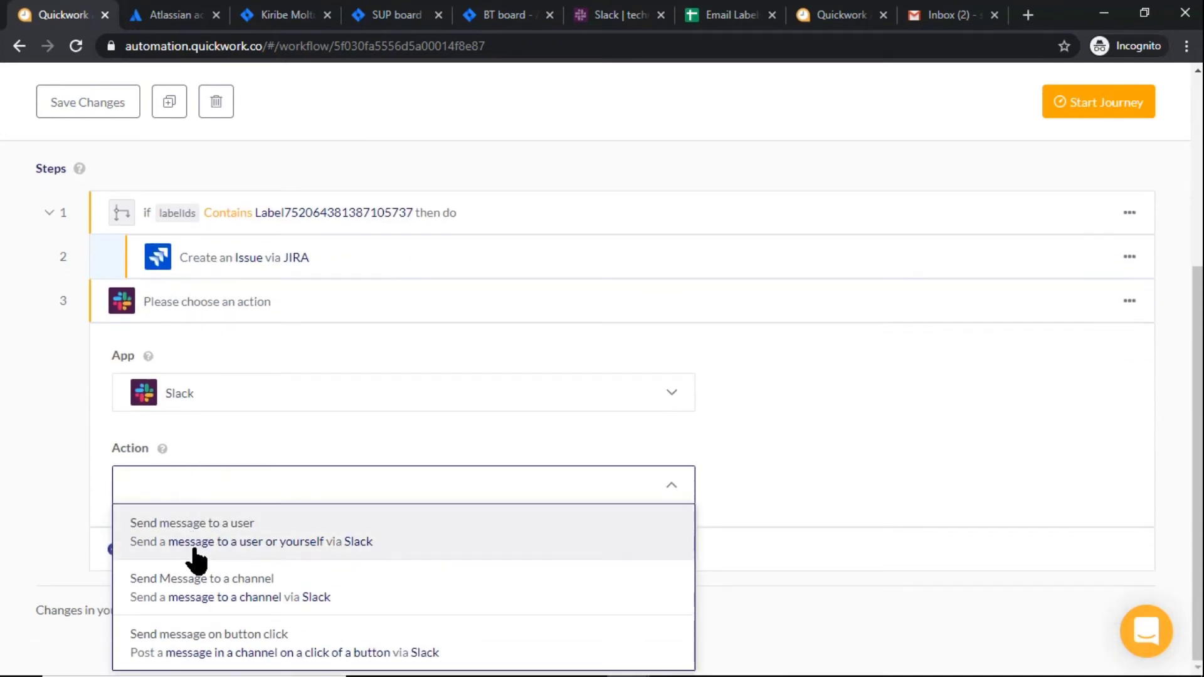
{"action": "left_click", "coordinate": [195, 588]}
{"action": "scroll", "coordinate": [195, 587], "scroll_direction": "down", "scroll_amount": 4}
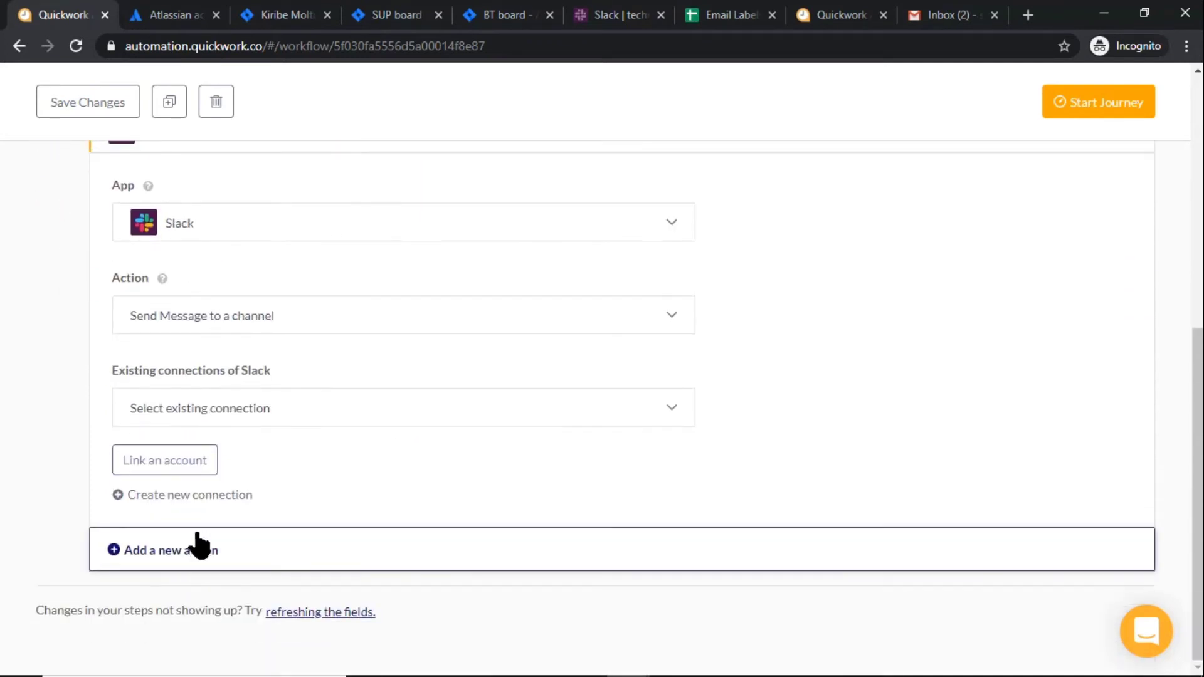
{"action": "left_click", "coordinate": [235, 417]}
{"action": "left_click", "coordinate": [227, 456]}
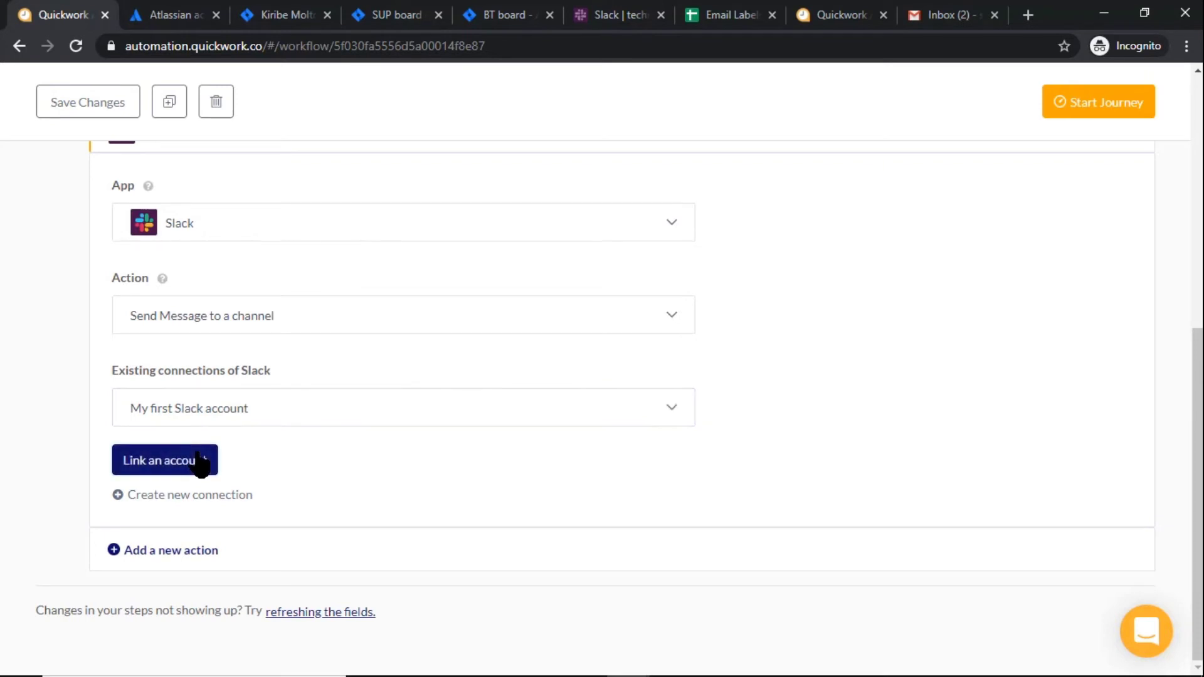
{"action": "left_click", "coordinate": [201, 462]}
Post to the businessteam channel with message 'New Ticket Created -' plus the Jira issue Key
{"action": "scroll", "coordinate": [196, 450], "scroll_direction": "down", "scroll_amount": 3}
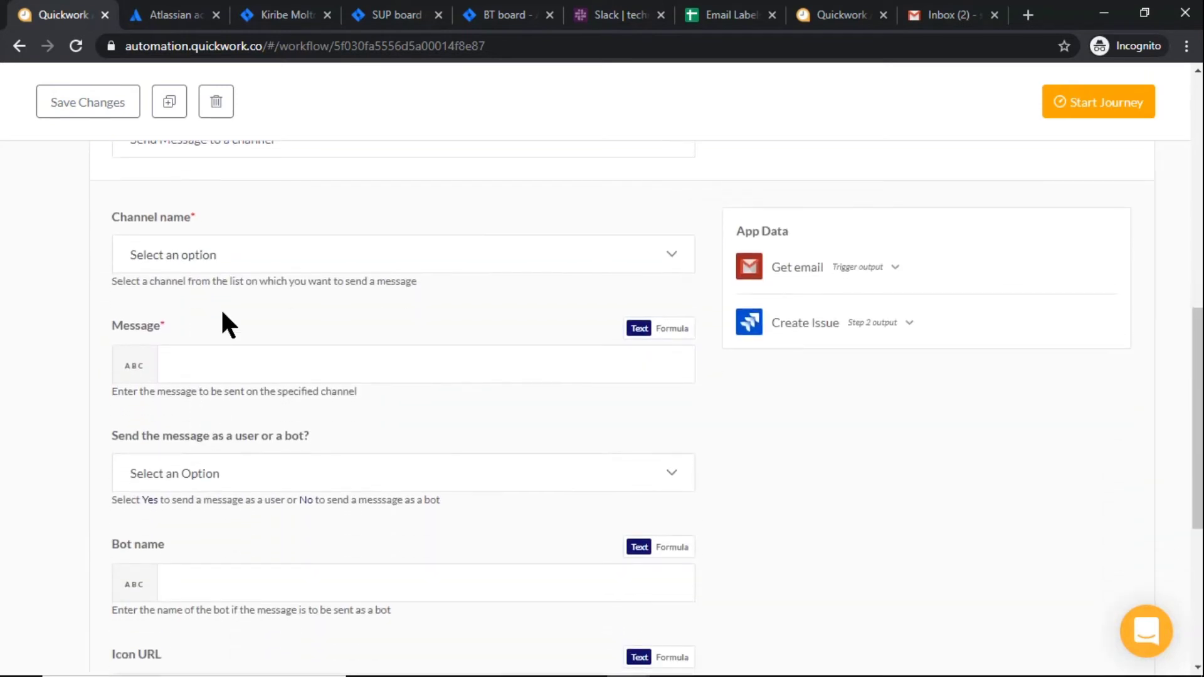
{"action": "left_click", "coordinate": [225, 258]}
{"action": "scroll", "coordinate": [223, 401], "scroll_direction": "down", "scroll_amount": 1}
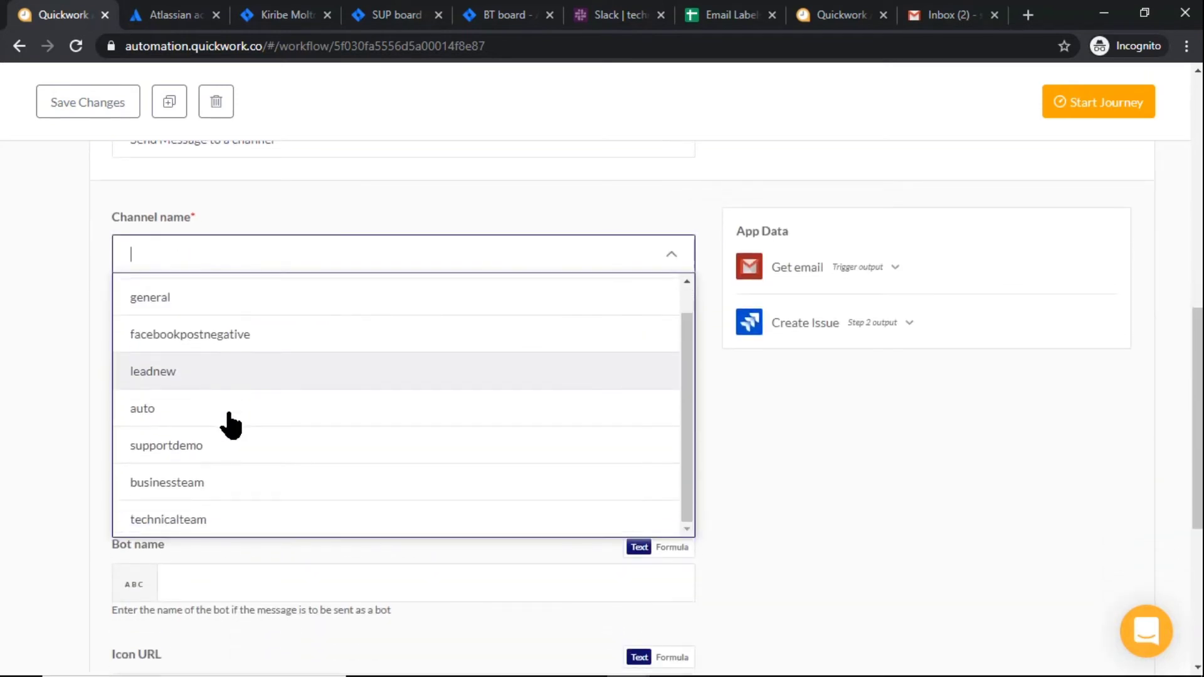
{"action": "left_click", "coordinate": [215, 487]}
{"action": "left_click", "coordinate": [236, 365]}
{"action": "scroll", "coordinate": [249, 371], "scroll_direction": "down", "scroll_amount": 3}
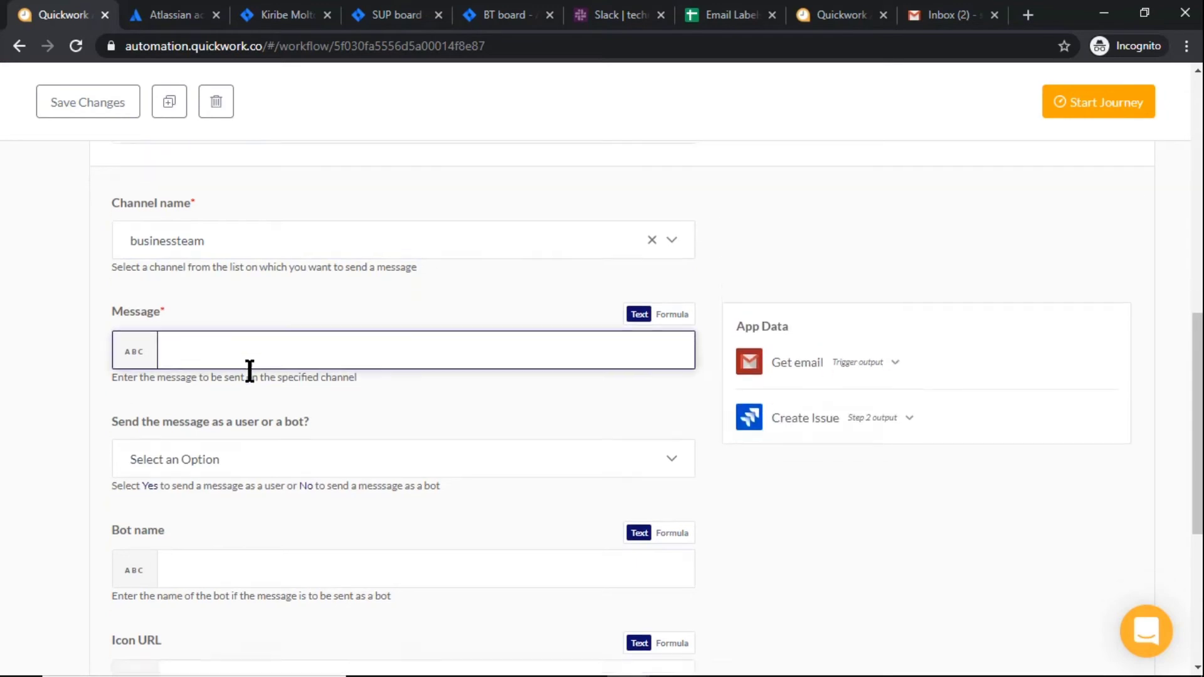
{"action": "type", "text": "New Ticket Created -"}
{"action": "left_click", "coordinate": [810, 256]}
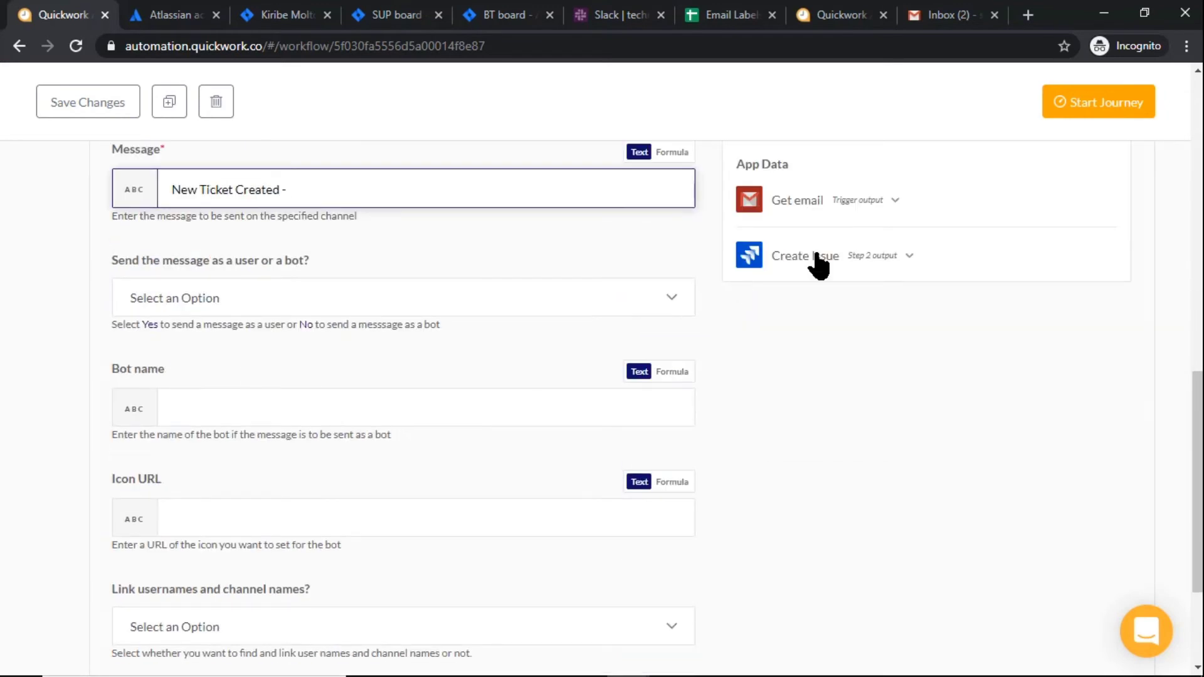
{"action": "left_click", "coordinate": [792, 369]}
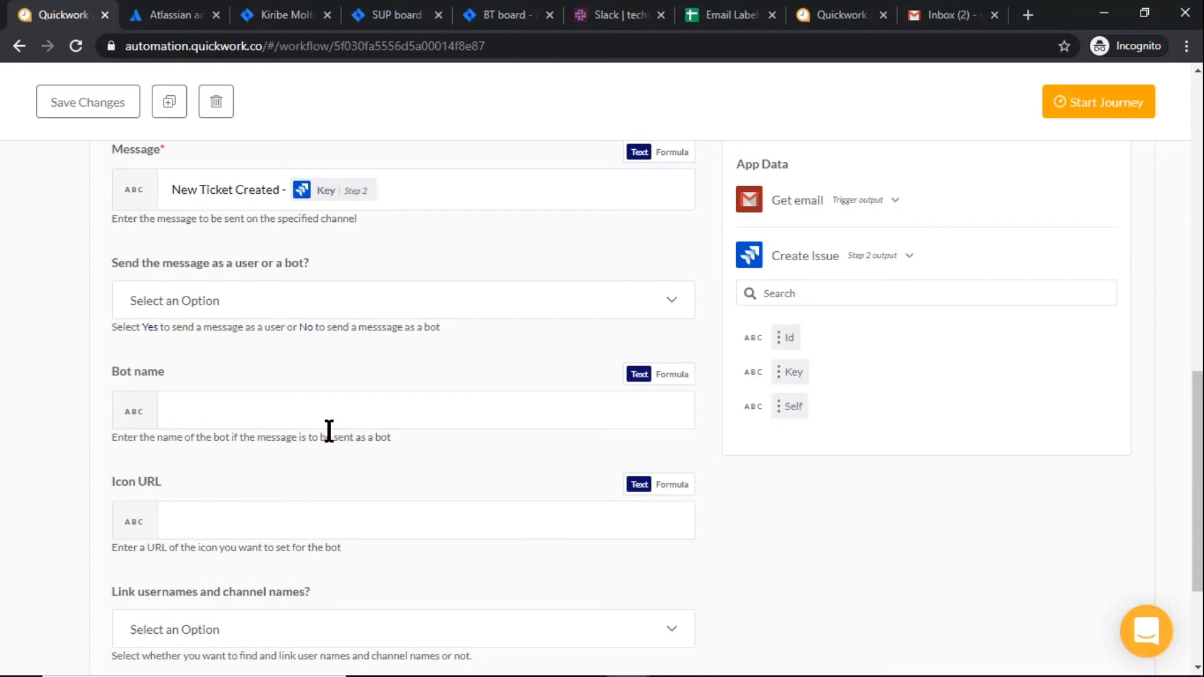
{"action": "scroll", "coordinate": [328, 430], "scroll_direction": "up", "scroll_amount": 12}
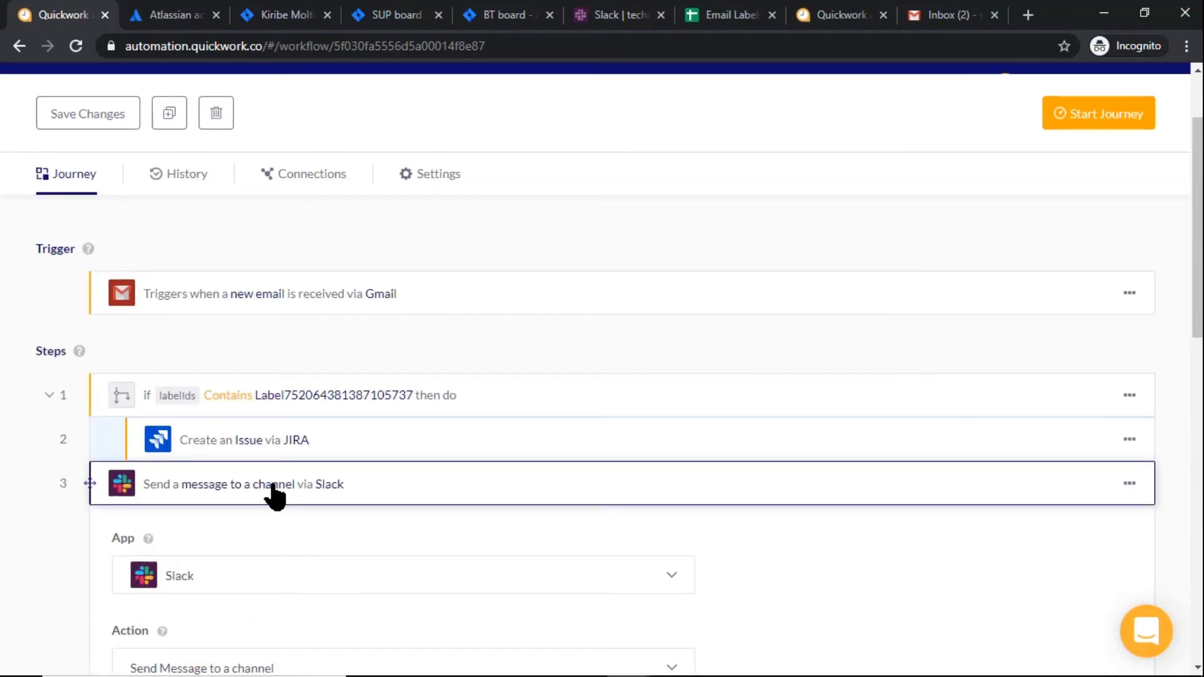
Save the journey's changes and start the journey running
{"action": "left_click_drag", "start_coordinate": [274, 495], "coordinate": [300, 492]}
{"action": "left_click", "coordinate": [103, 144]}
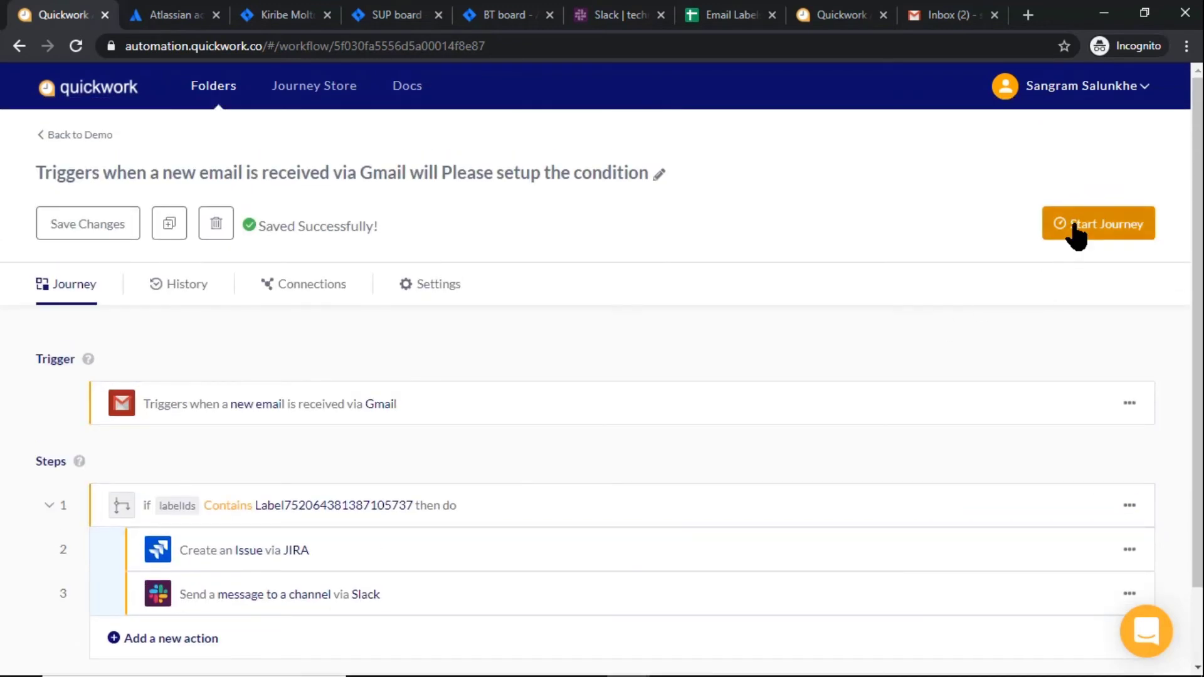
{"action": "left_click", "coordinate": [1074, 226]}
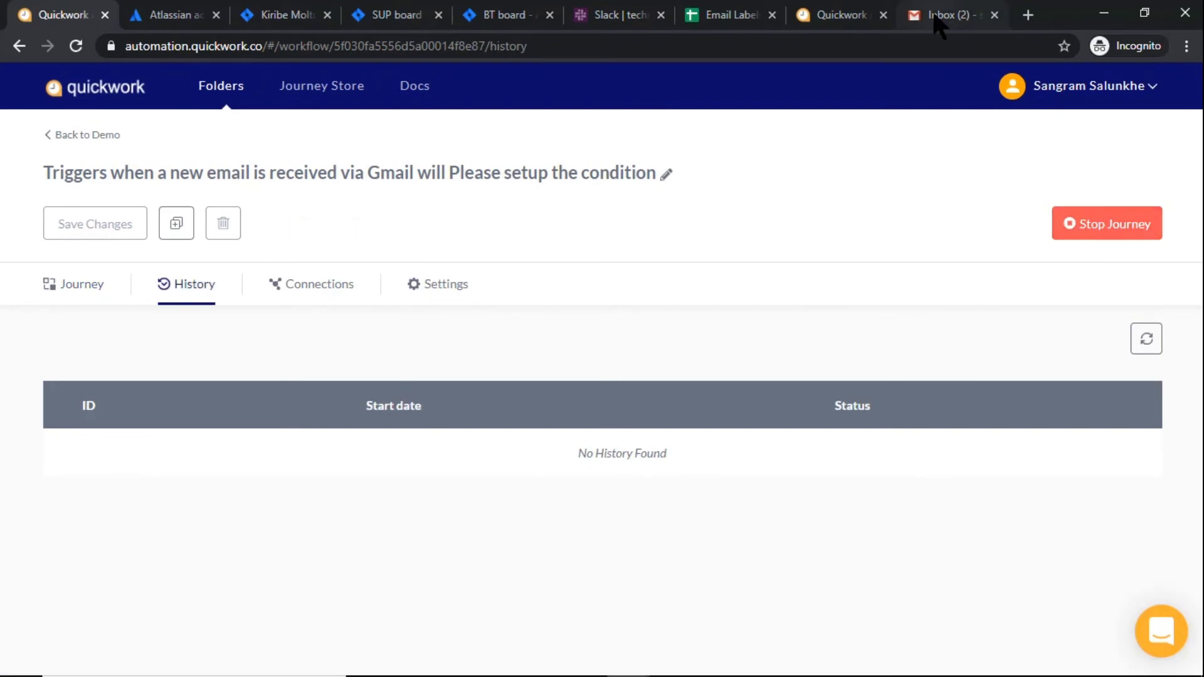
In Gmail, apply the Business Queries label to Mail Query 2
{"action": "left_click", "coordinate": [939, 25]}
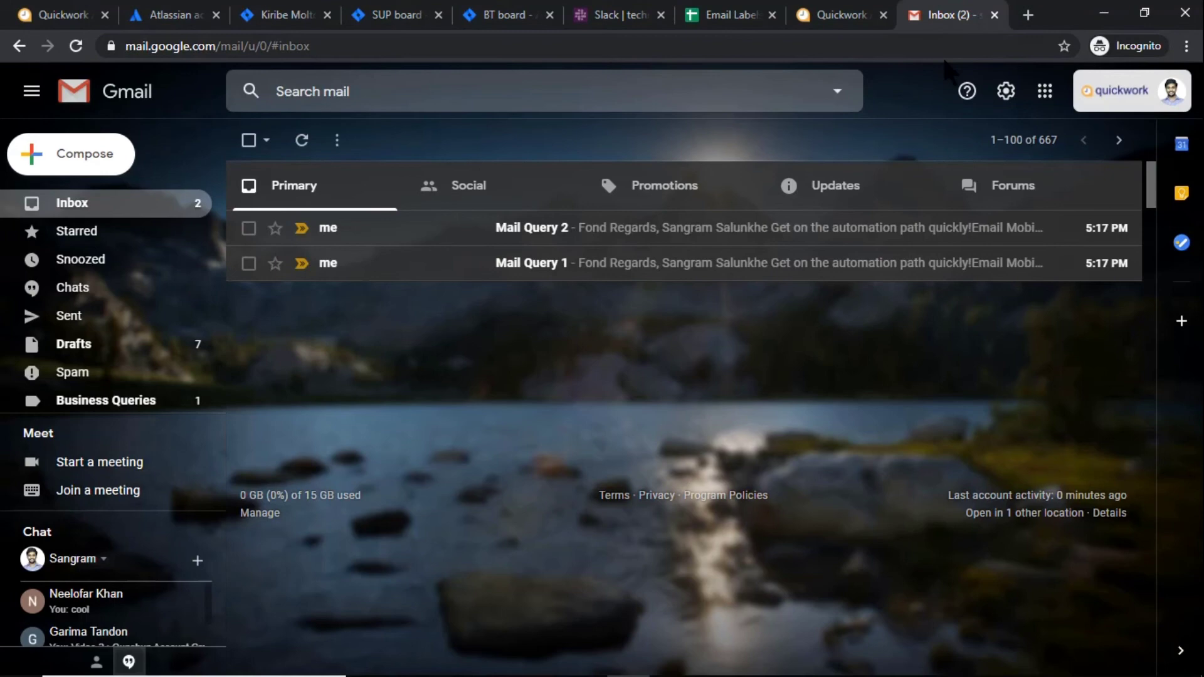
{"action": "left_click", "coordinate": [249, 228]}
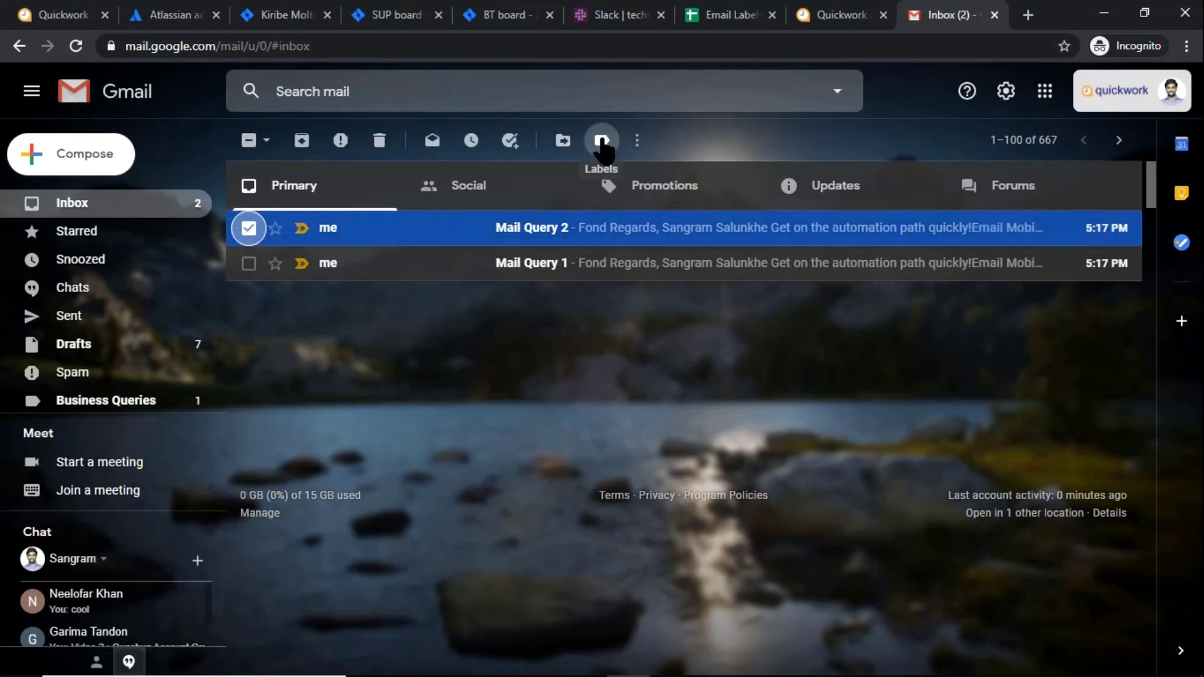
{"action": "left_click", "coordinate": [602, 140]}
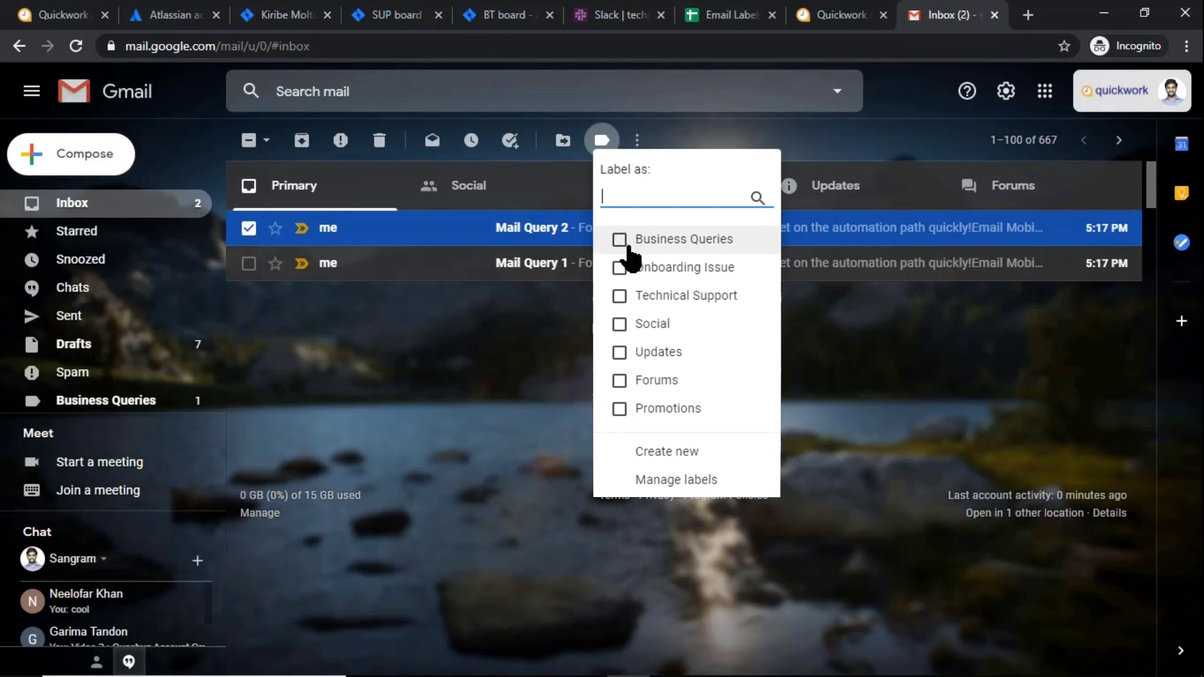
{"action": "left_click", "coordinate": [649, 242]}
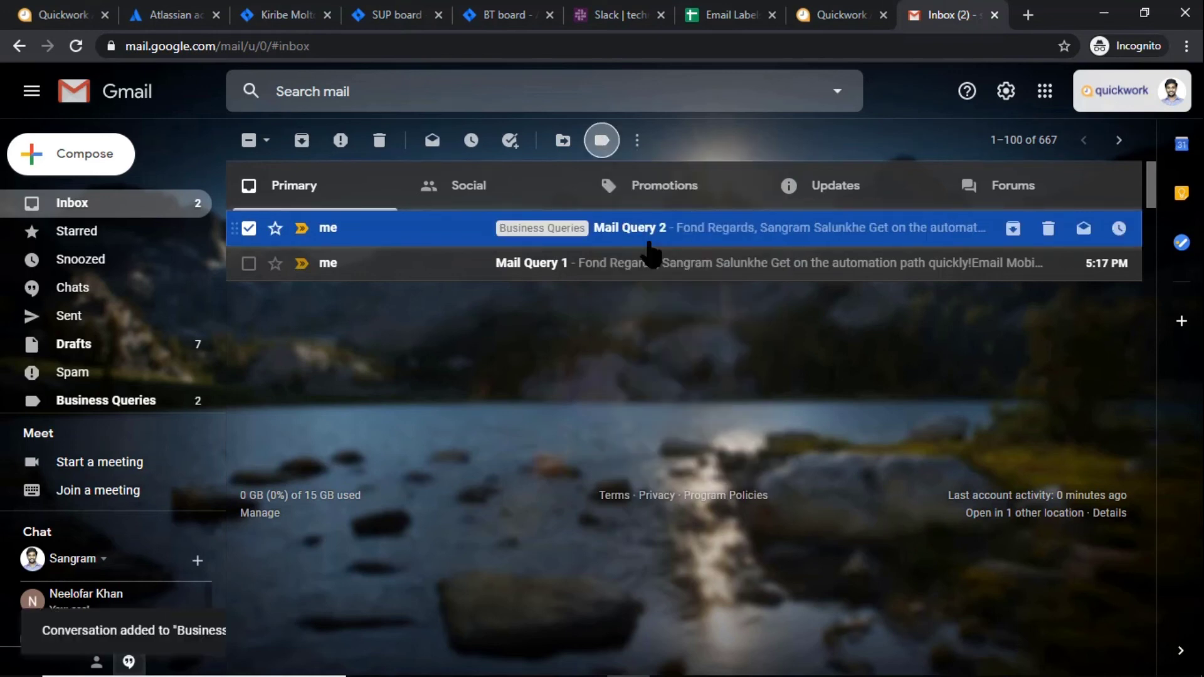
{"action": "left_click", "coordinate": [248, 229]}
Apply the Technical Support label to Mail Query 1
{"action": "left_click", "coordinate": [248, 263]}
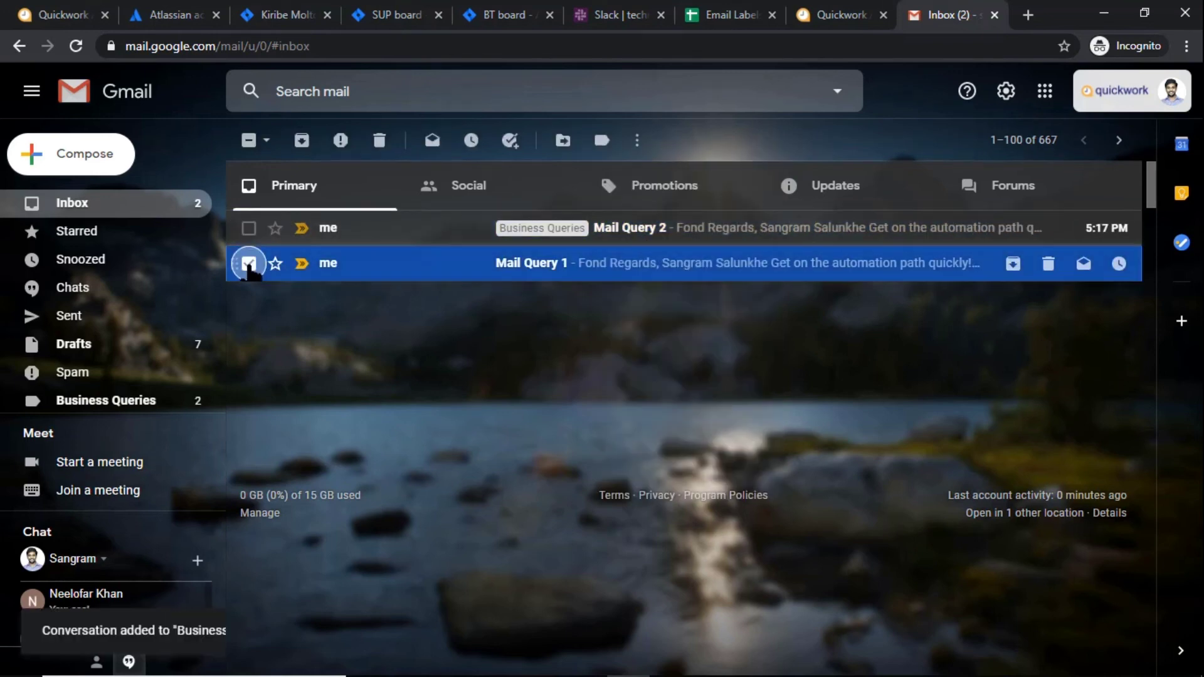
{"action": "left_click", "coordinate": [602, 141]}
{"action": "left_click", "coordinate": [685, 296]}
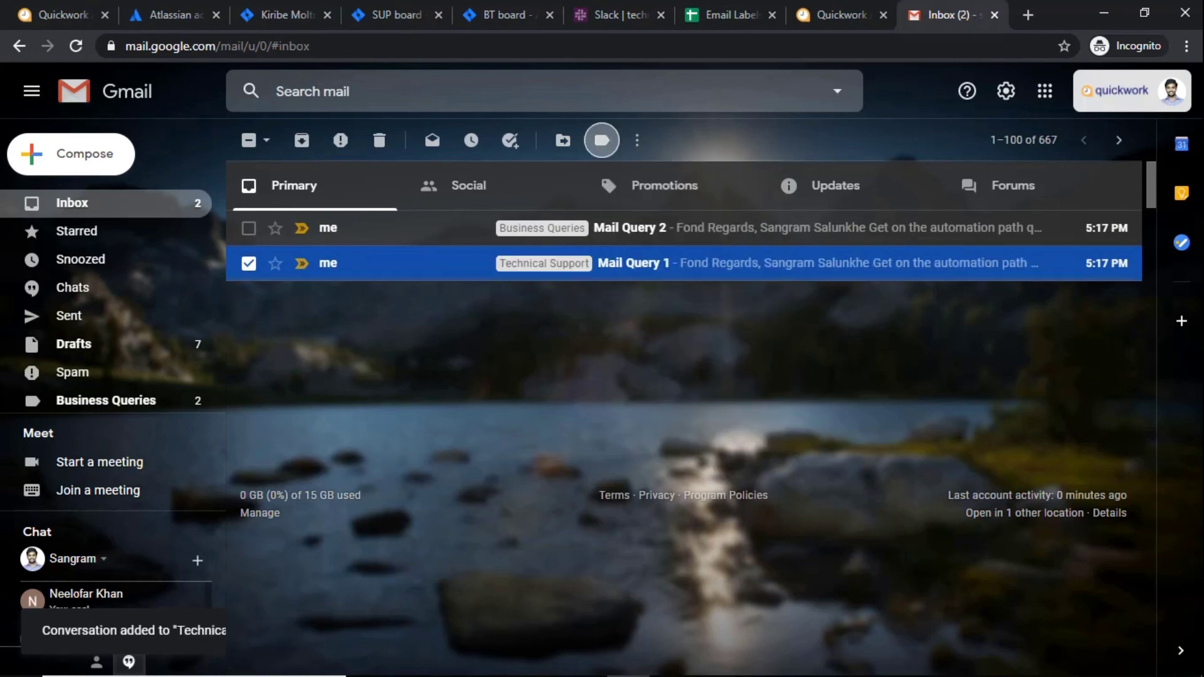
Check the SUP-4 alert in Slack #technicalteam, then the BT-5 alert in #businessteam
{"action": "left_click", "coordinate": [616, 18]}
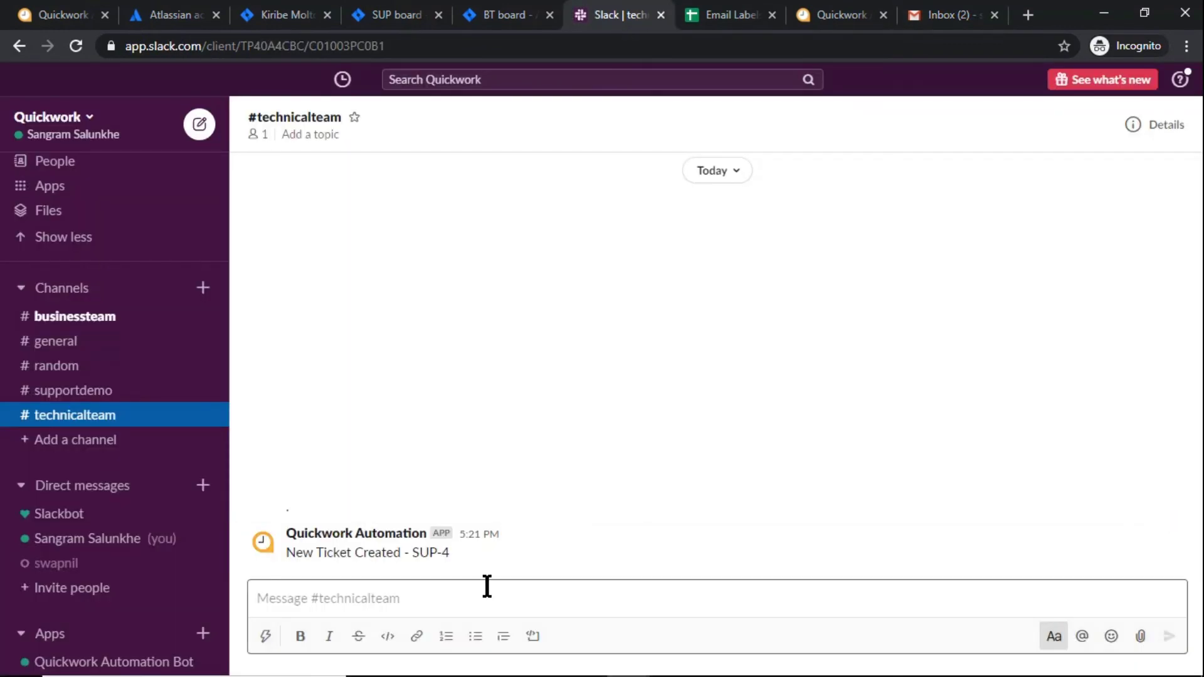
{"action": "left_click", "coordinate": [154, 319]}
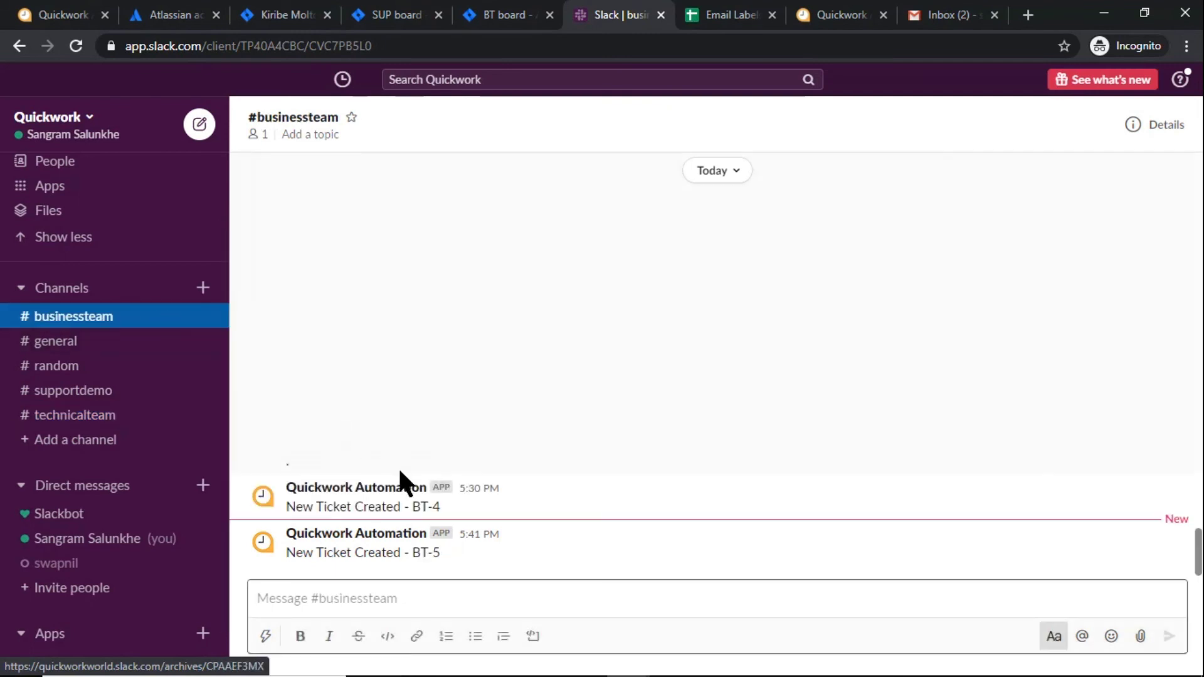
{"action": "left_click", "coordinate": [406, 16]}
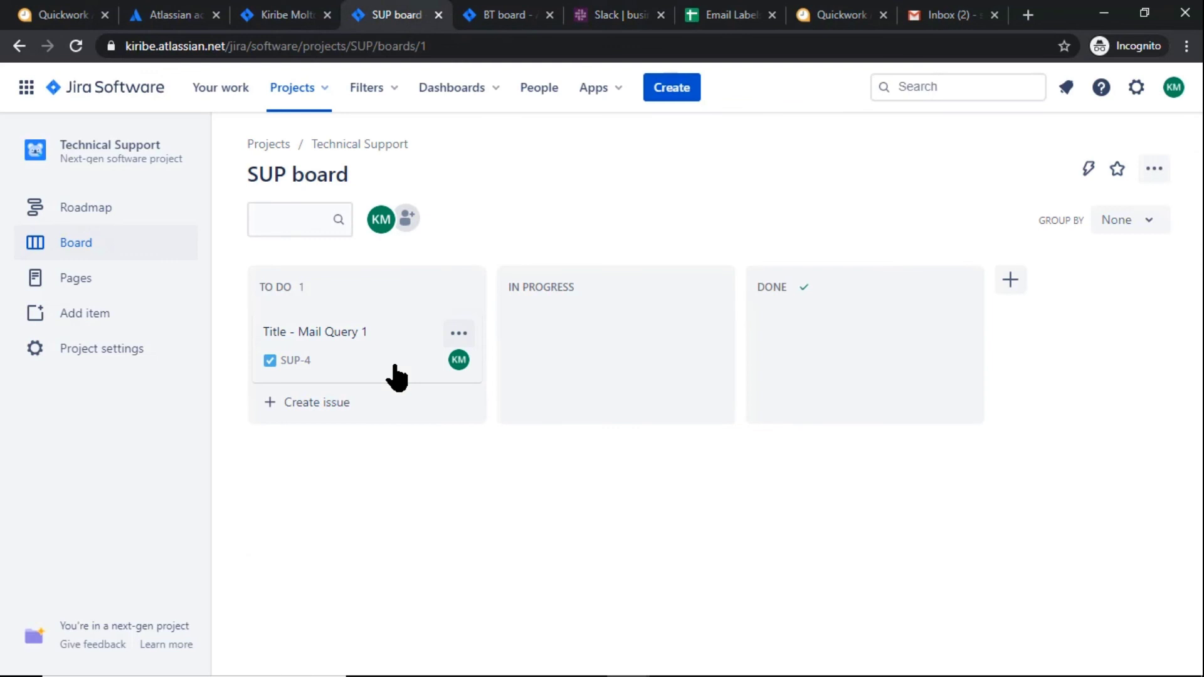
View BT-5 'New Ticket - Mail Query 2' in Backlog on the Business Team's BT board
{"action": "left_click", "coordinate": [500, 24]}
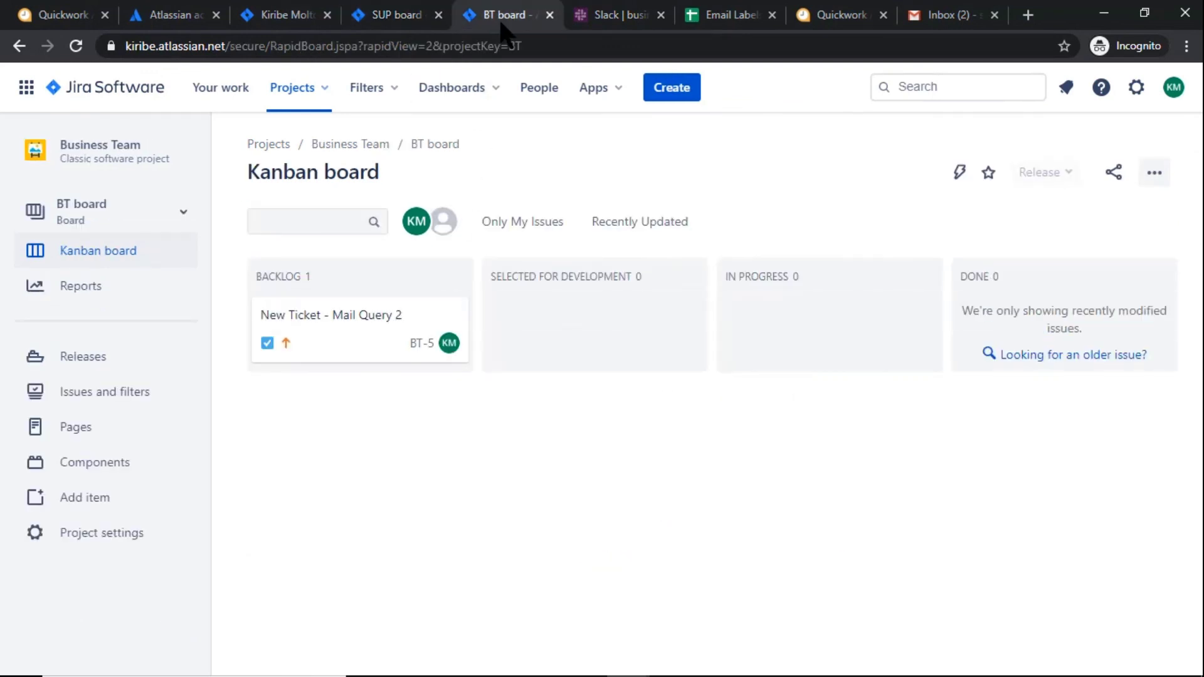